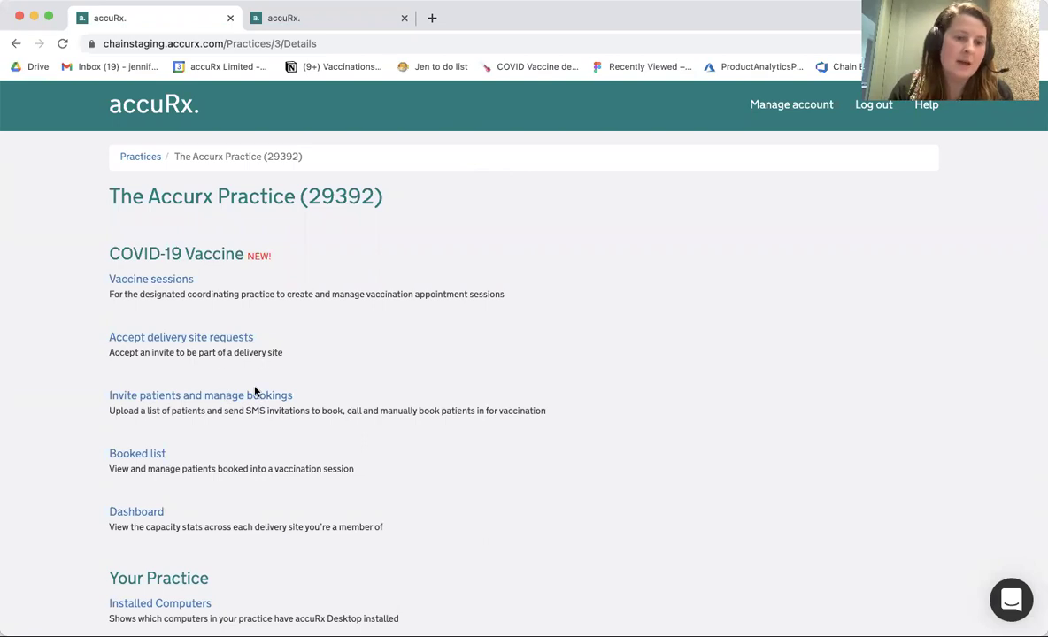
# - Open the COVID-19 Vaccine 'Invite patients and manage bookings' page from the practice page
pyautogui.click(140, 400)
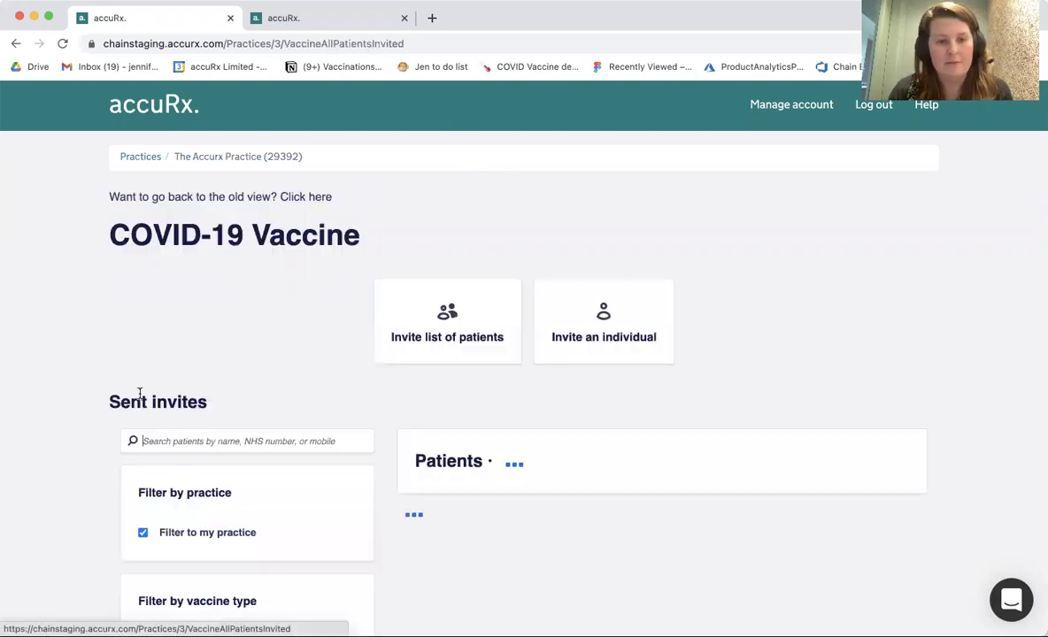
# - Upload the patient CSV through 'Invite list of patients' to reach the Review patient list
pyautogui.scroll(-1, 350, 297)
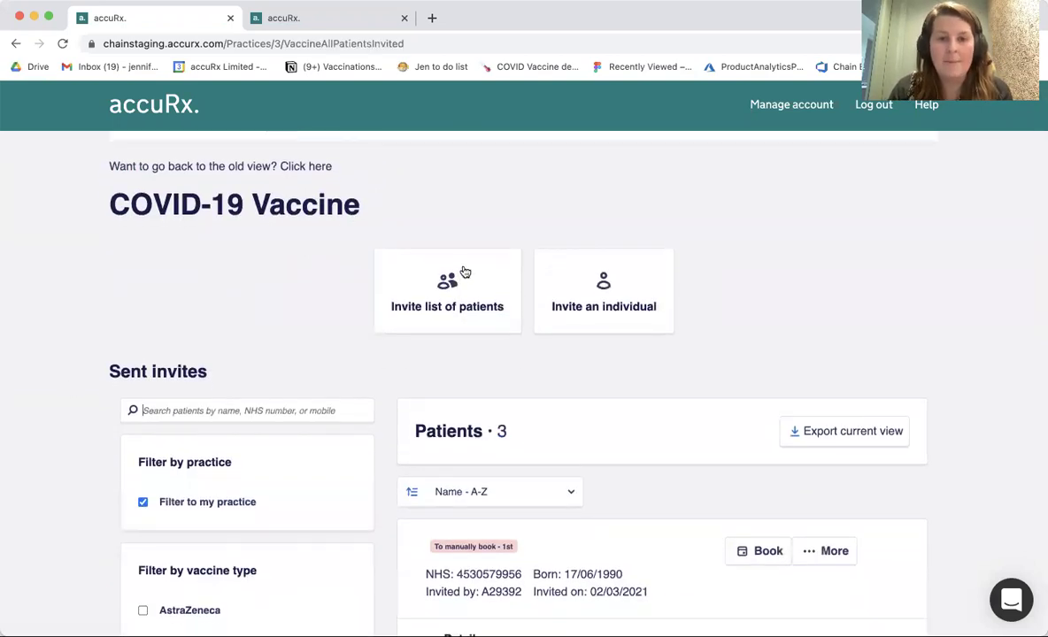
pyautogui.click(432, 270)
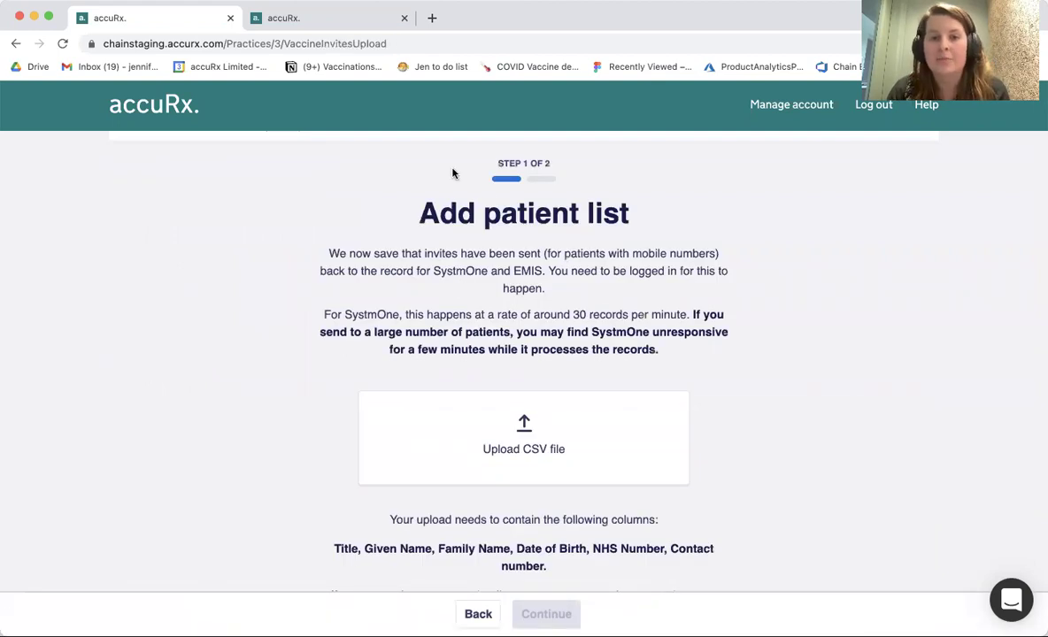
pyautogui.click(478, 403)
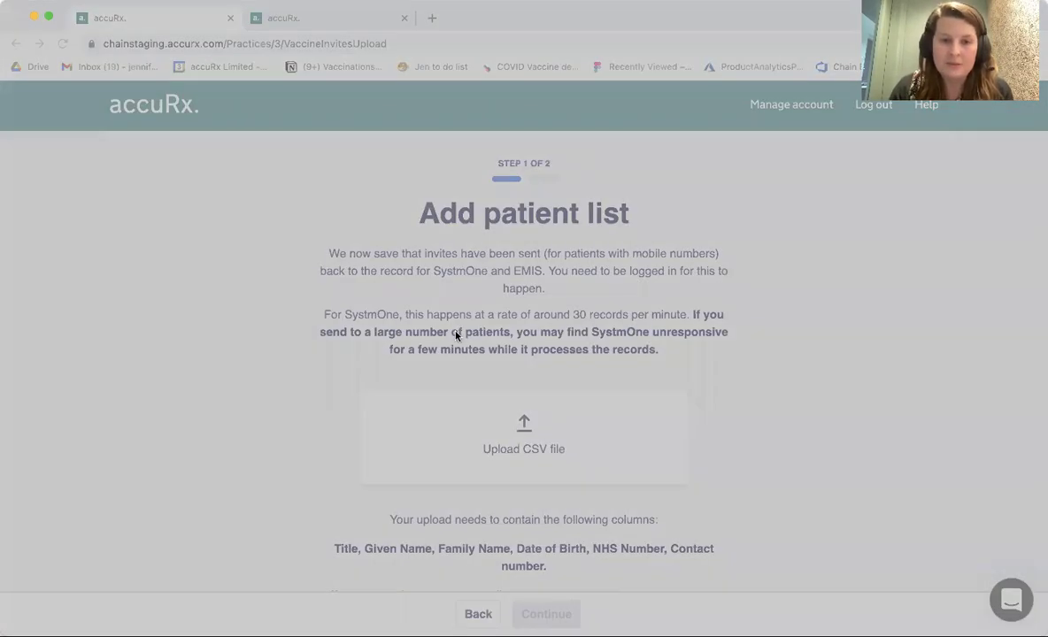
pyautogui.press('Return')
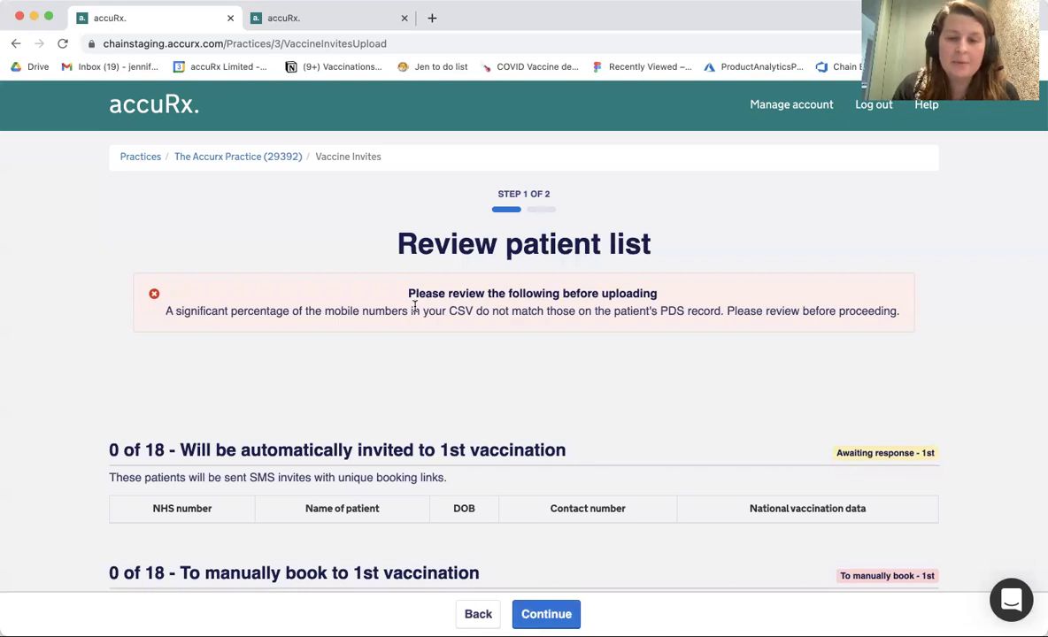
pyautogui.scroll(-1, 608, 405)
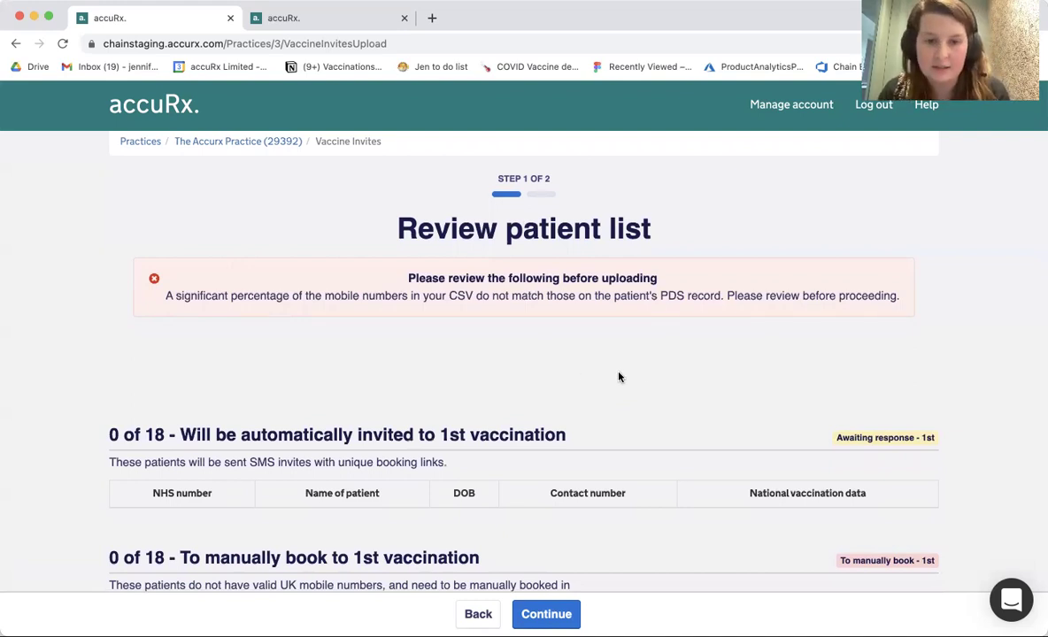
pyautogui.scroll(-5, 620, 378)
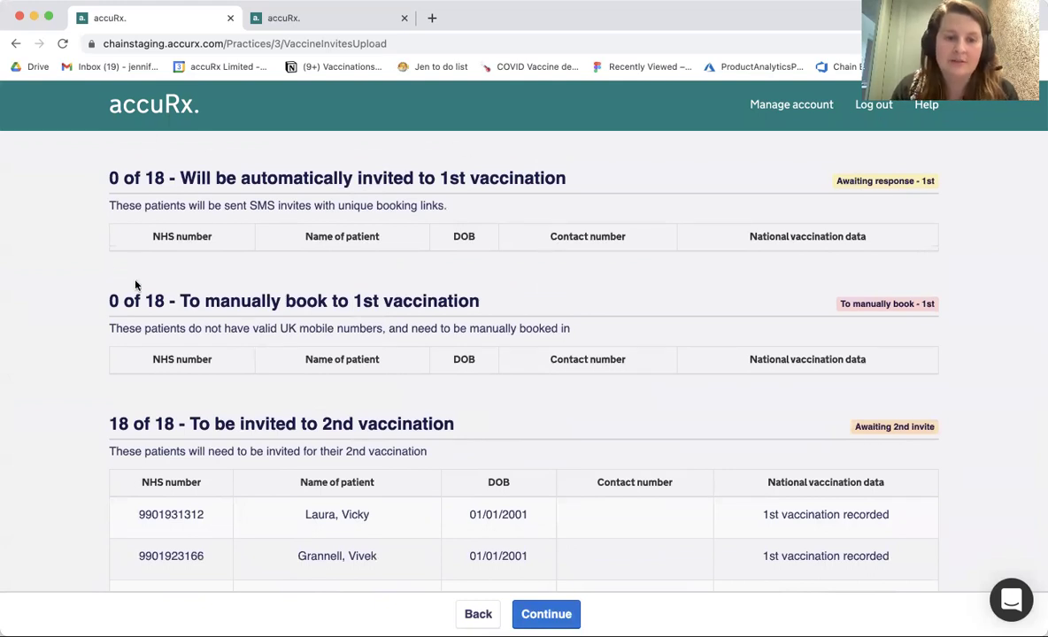
pyautogui.scroll(-1, 142, 282)
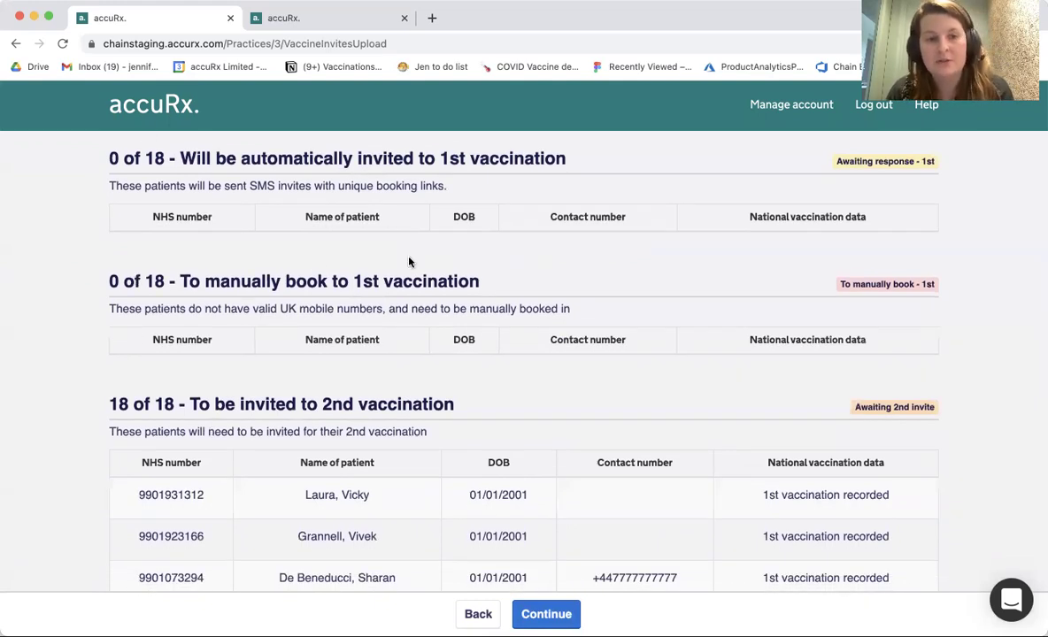
pyautogui.scroll(-4, 429, 241)
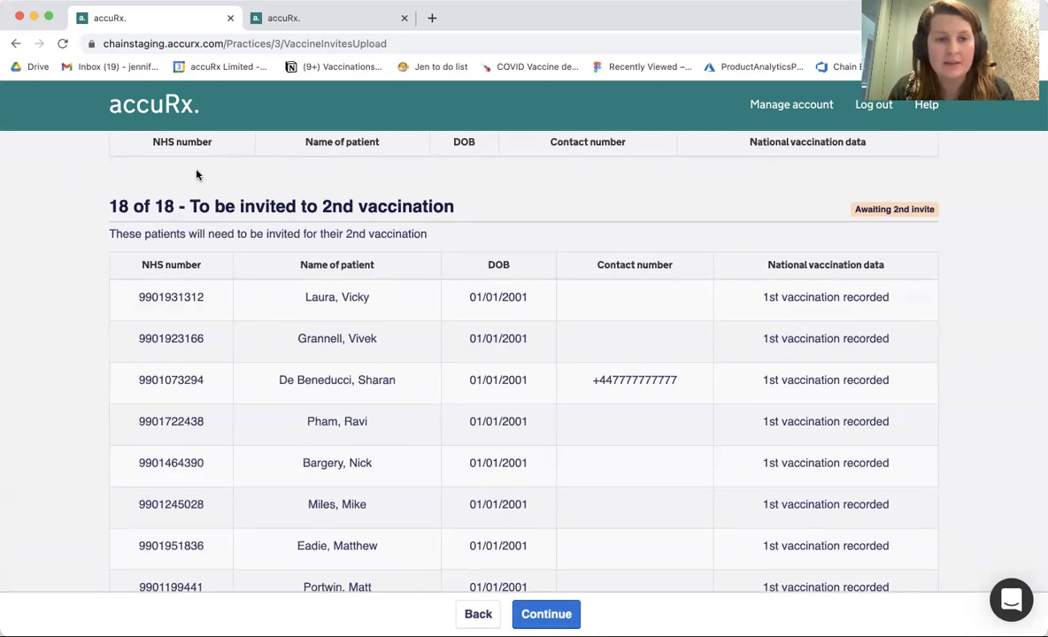
pyautogui.scroll(-3, 130, 336)
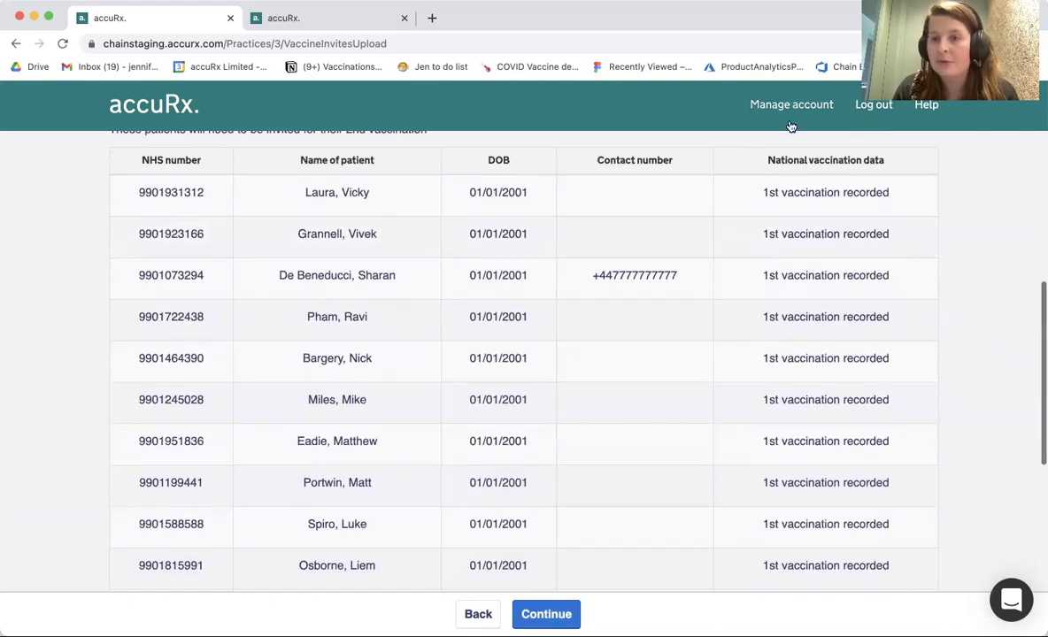
pyautogui.moveTo(767, 161); pyautogui.dragTo(891, 160)
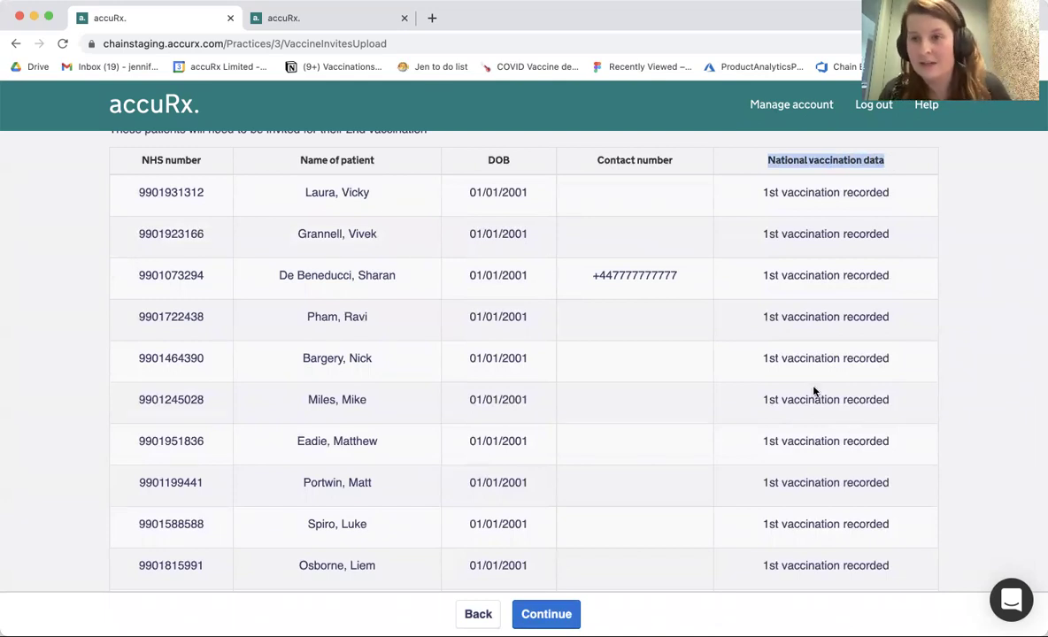
pyautogui.click(924, 355)
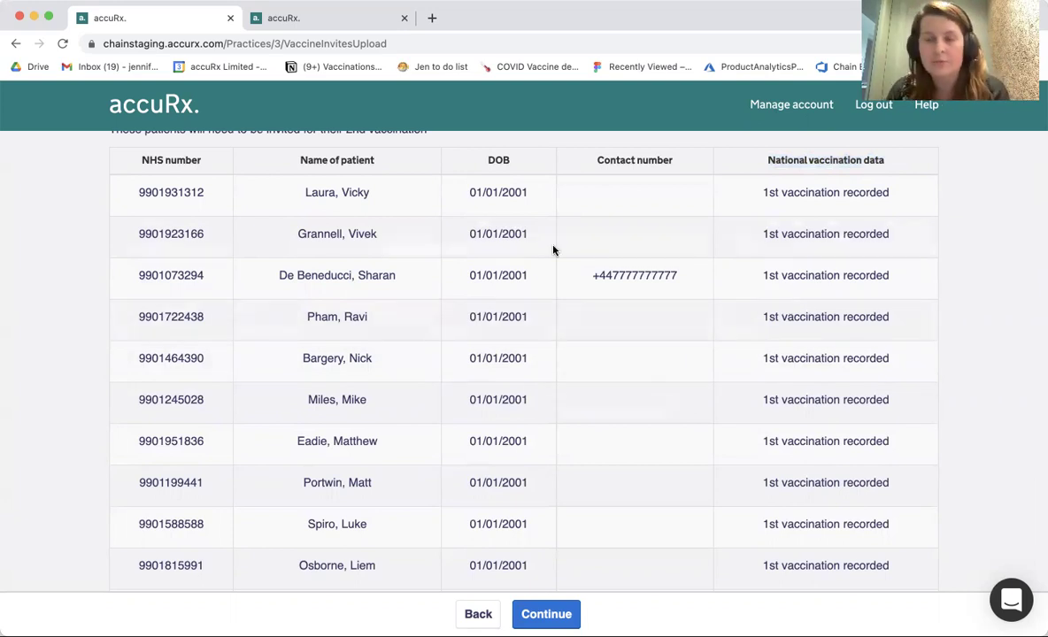
pyautogui.scroll(-1, 440, 262)
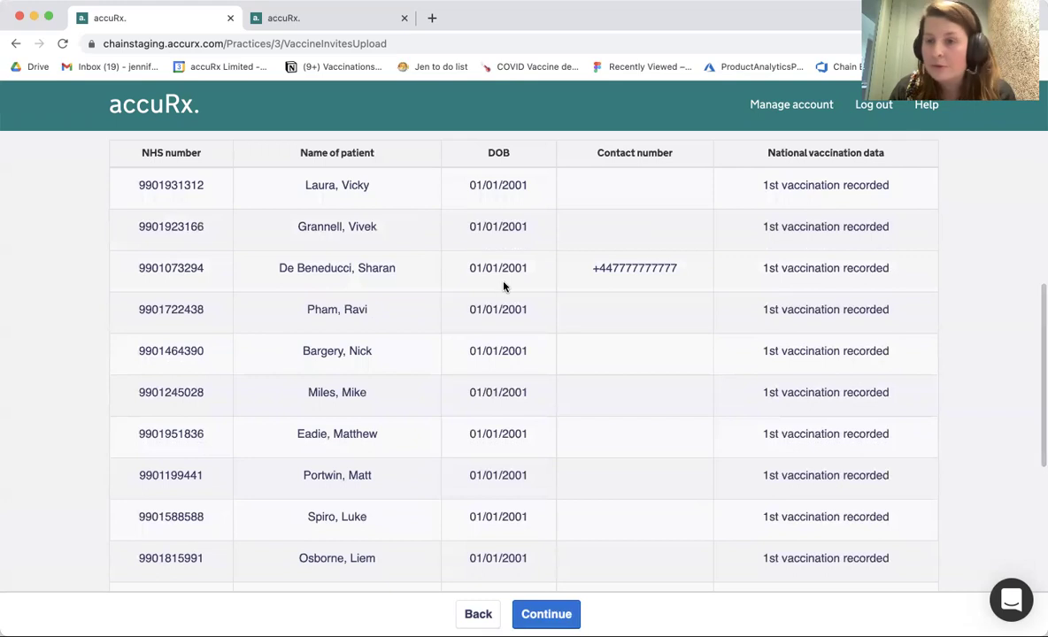
pyautogui.scroll(-2, 504, 285)
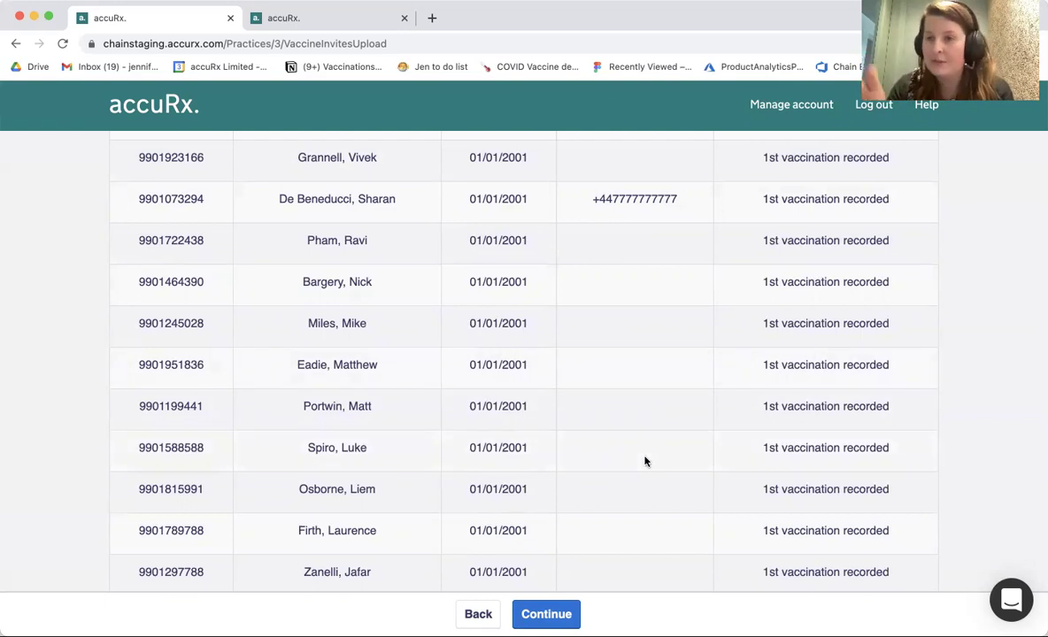
pyautogui.scroll(1, 550, 421)
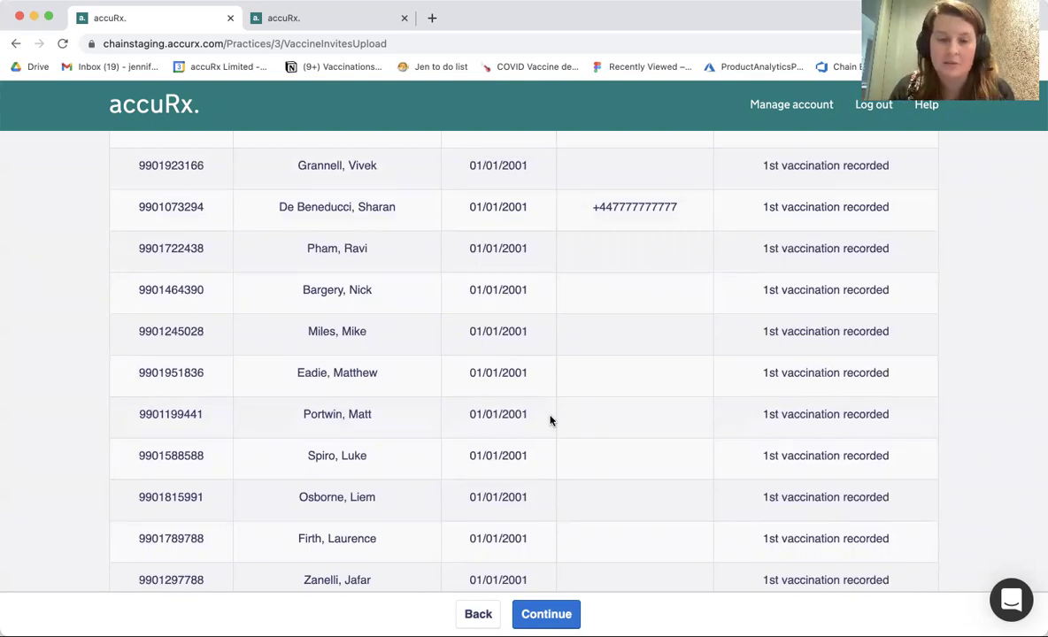
# - Back out of composing the message and switch to the tab showing 60 sent invites
pyautogui.click(559, 616)
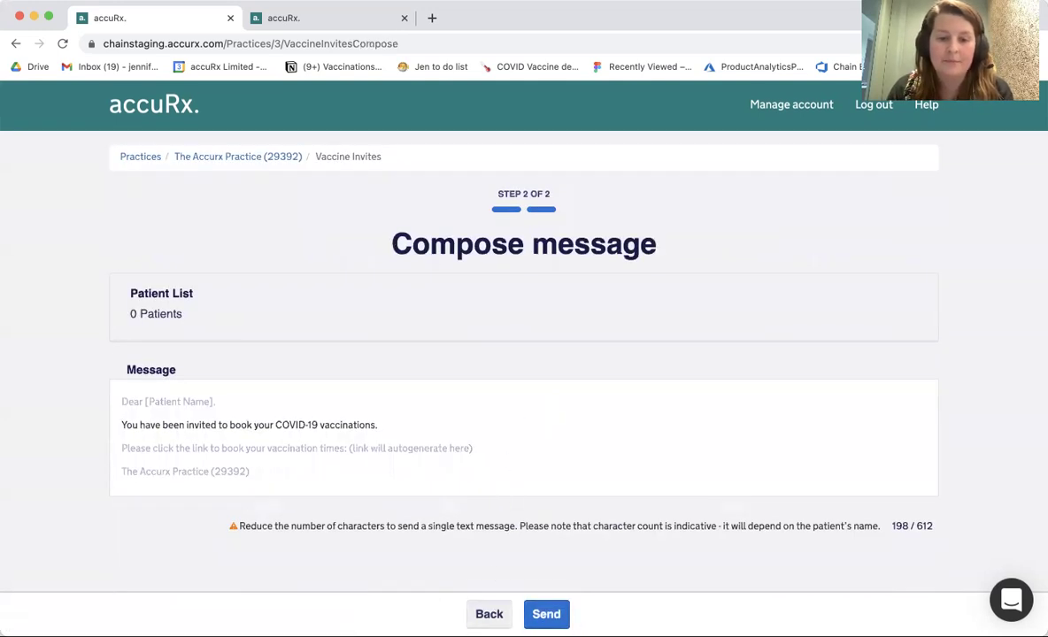
pyautogui.click(489, 615)
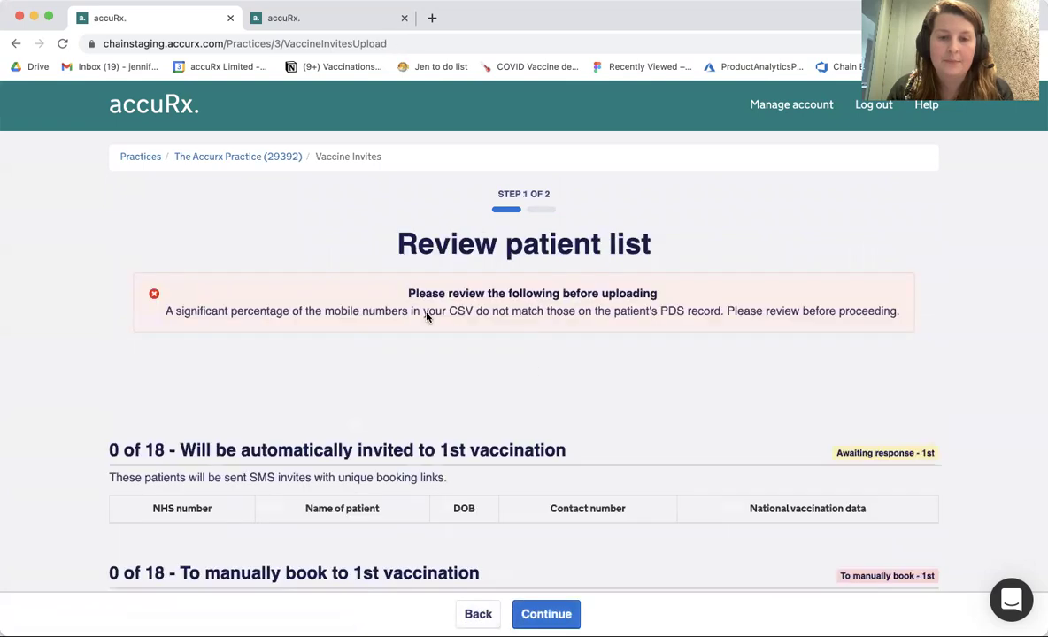
pyautogui.click(324, 17)
pyautogui.scroll(6, 439, 141)
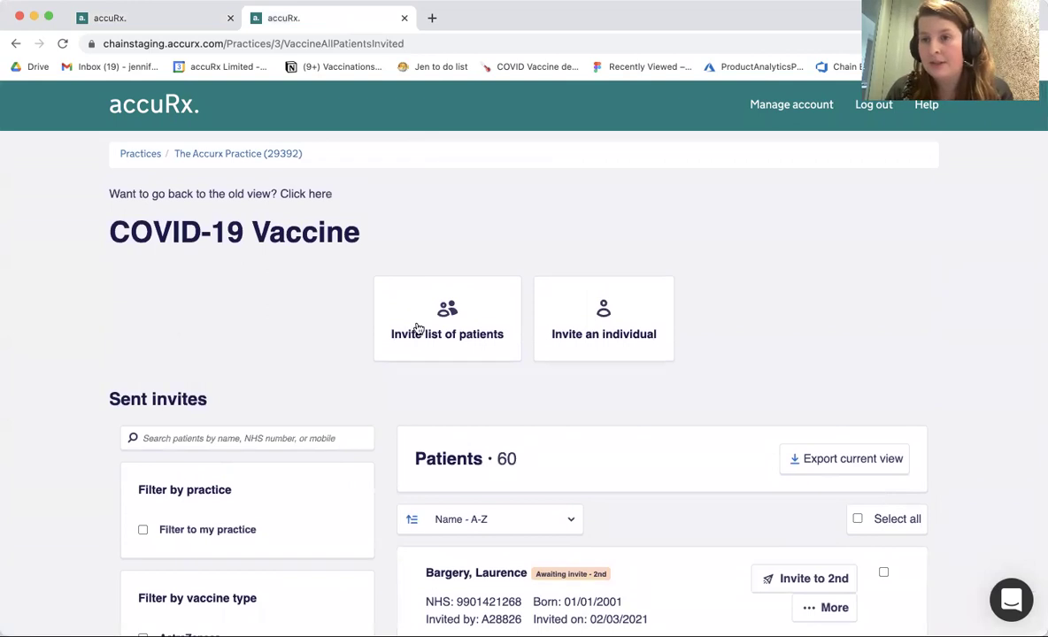
pyautogui.scroll(-5, 350, 307)
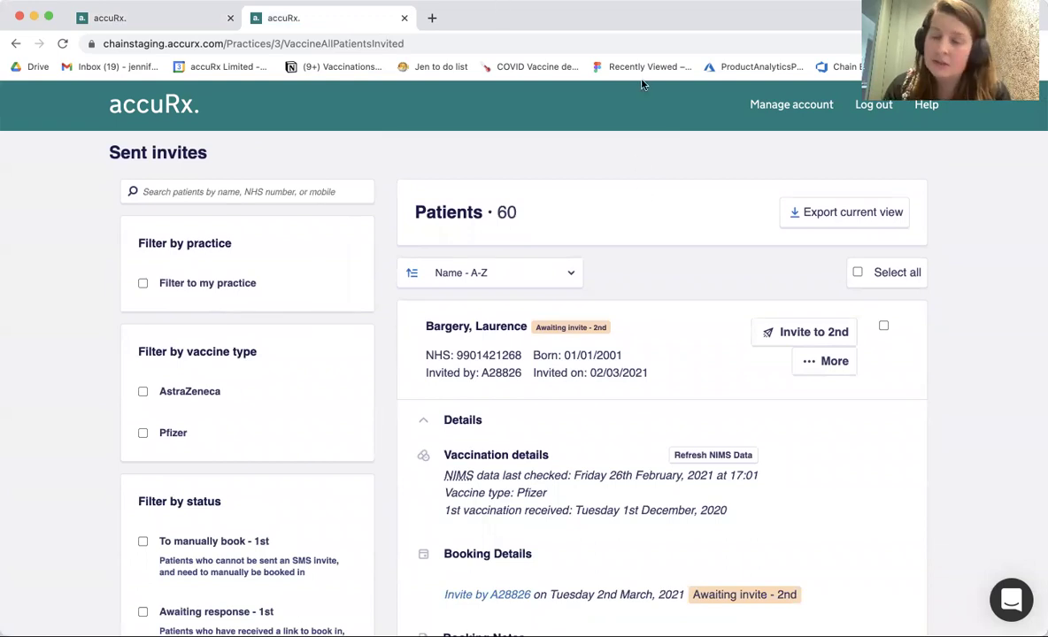
pyautogui.scroll(-1, 405, 263)
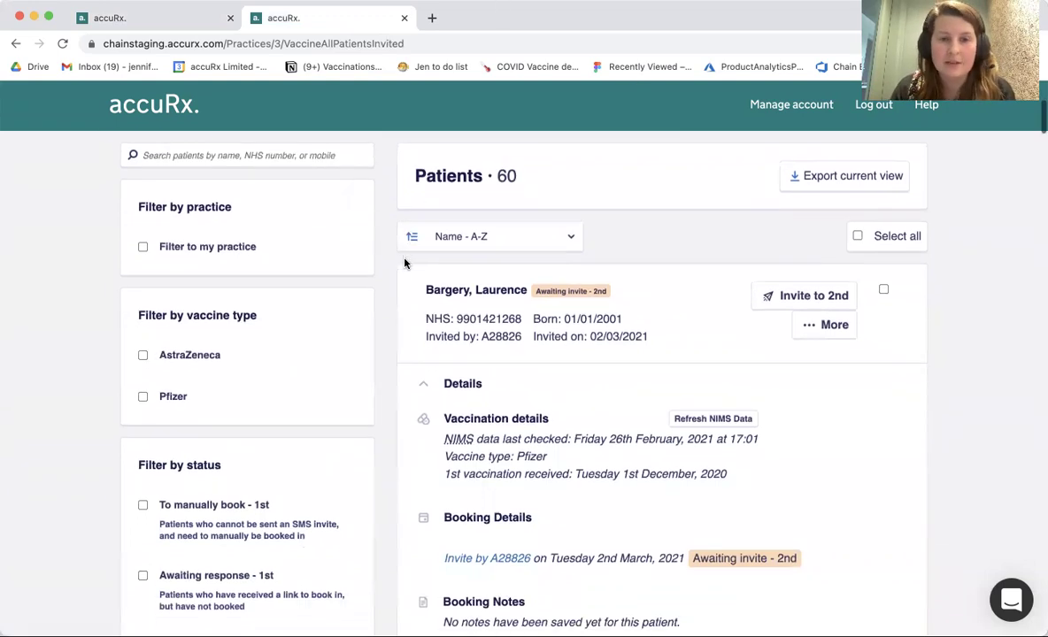
pyautogui.scroll(-2, 381, 304)
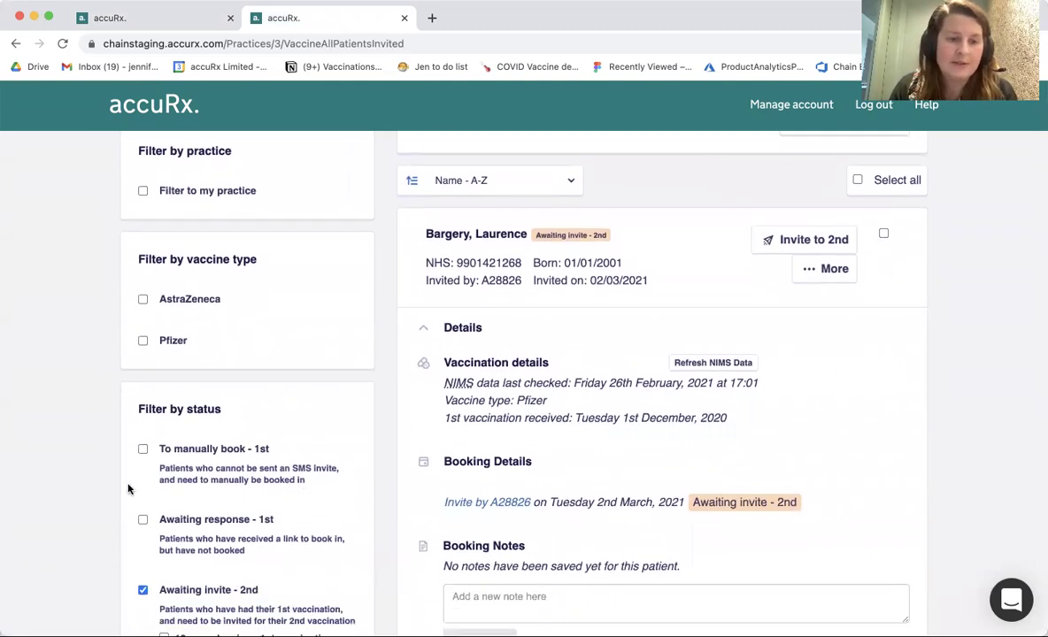
pyautogui.scroll(-5, 128, 488)
pyautogui.moveTo(151, 383); pyautogui.dragTo(264, 378)
pyautogui.click(270, 376)
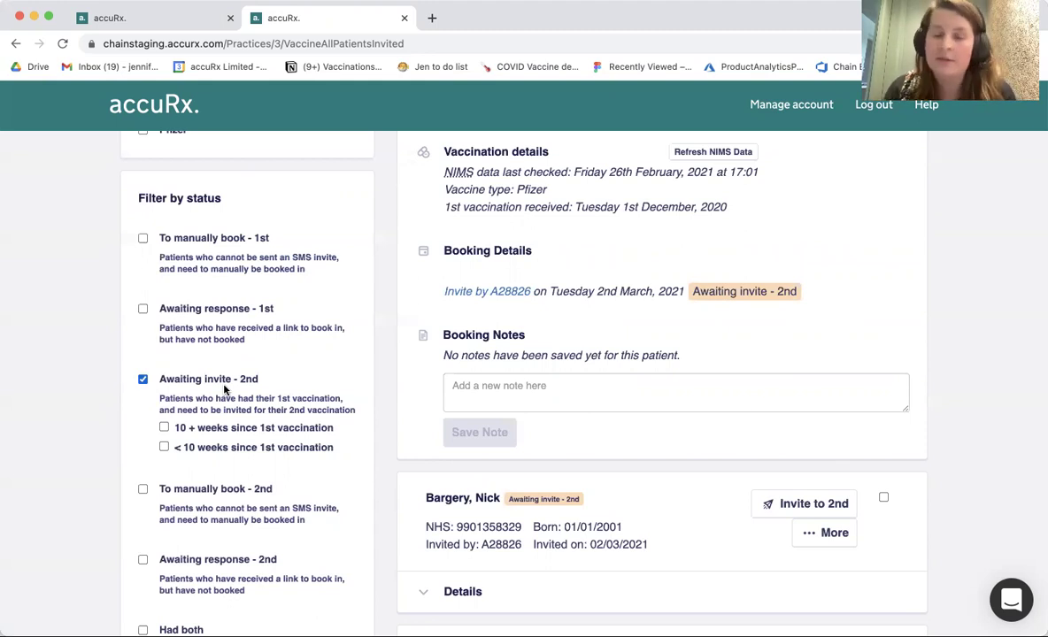
pyautogui.scroll(-1, 225, 390)
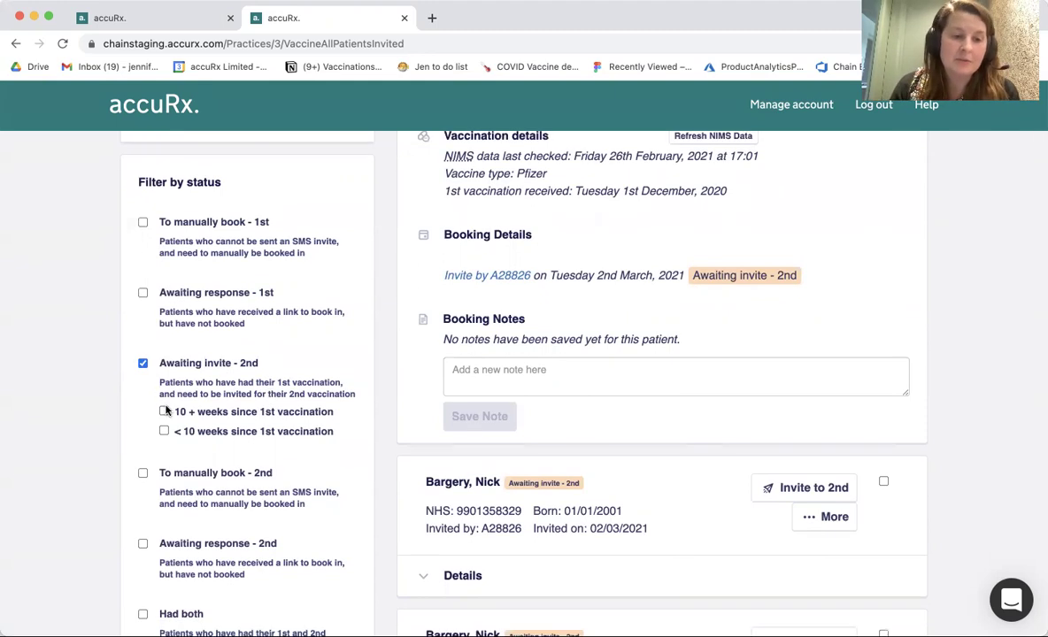
pyautogui.click(164, 413)
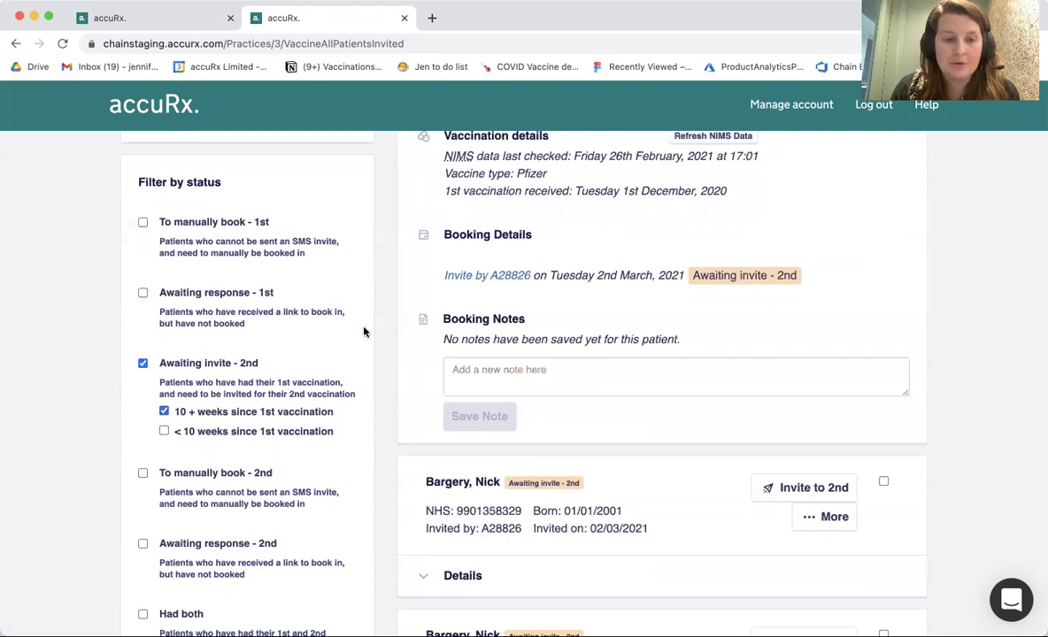
pyautogui.click(165, 413)
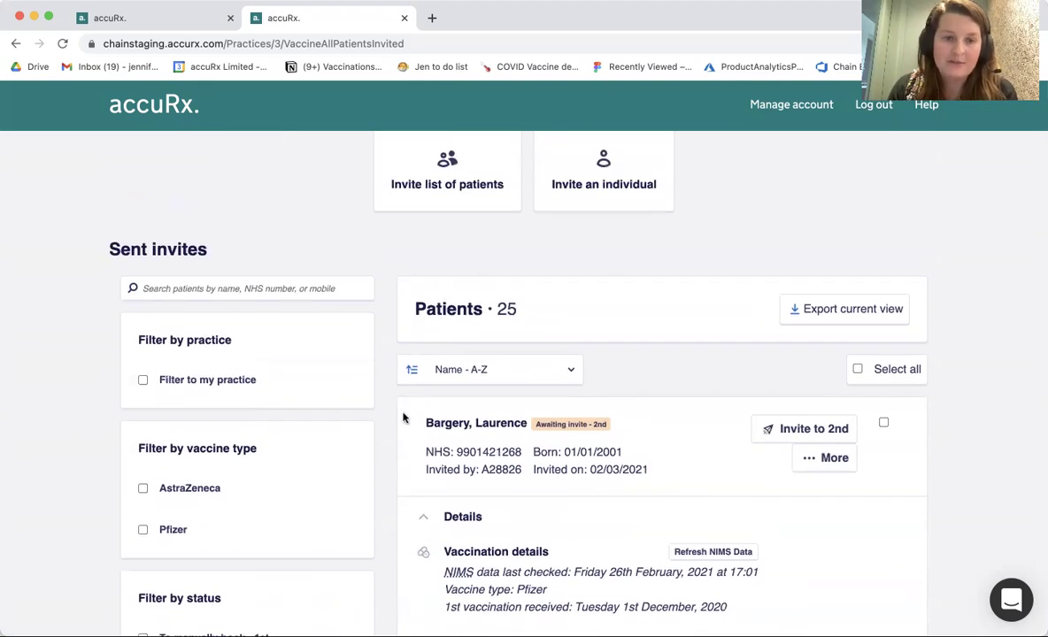
pyautogui.scroll(-5, 403, 416)
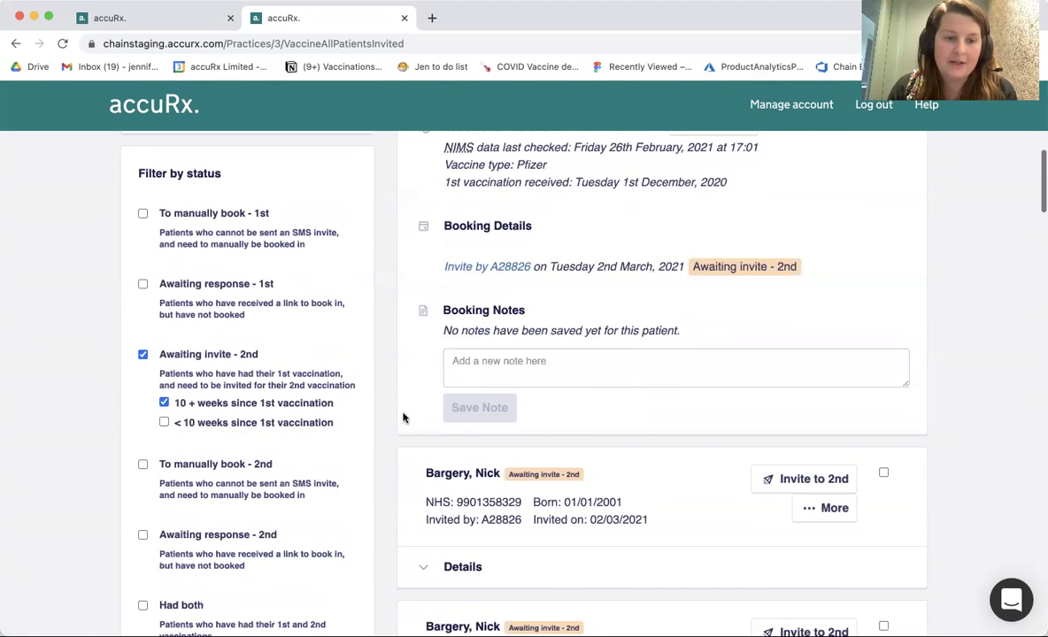
pyautogui.click(164, 422)
pyautogui.click(164, 404)
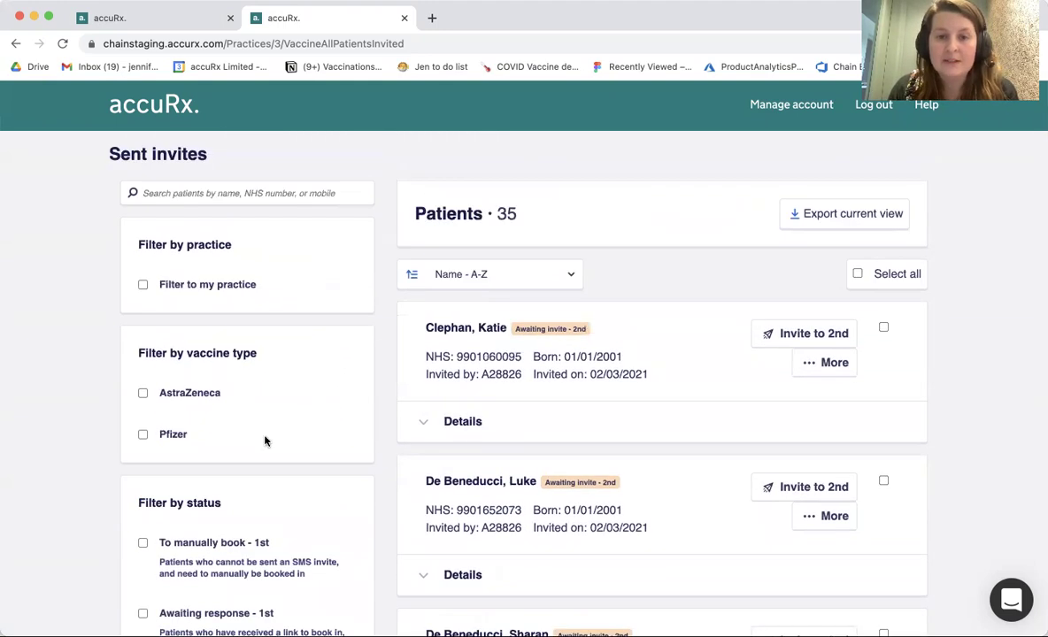
pyautogui.scroll(-4, 265, 440)
pyautogui.scroll(-1, 265, 440)
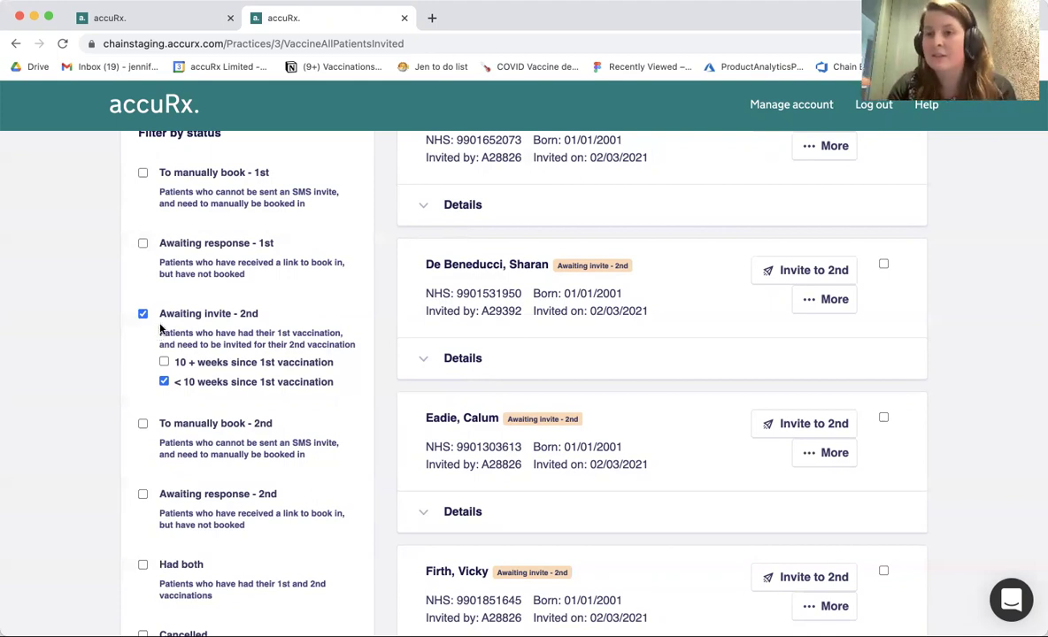
pyautogui.click(163, 363)
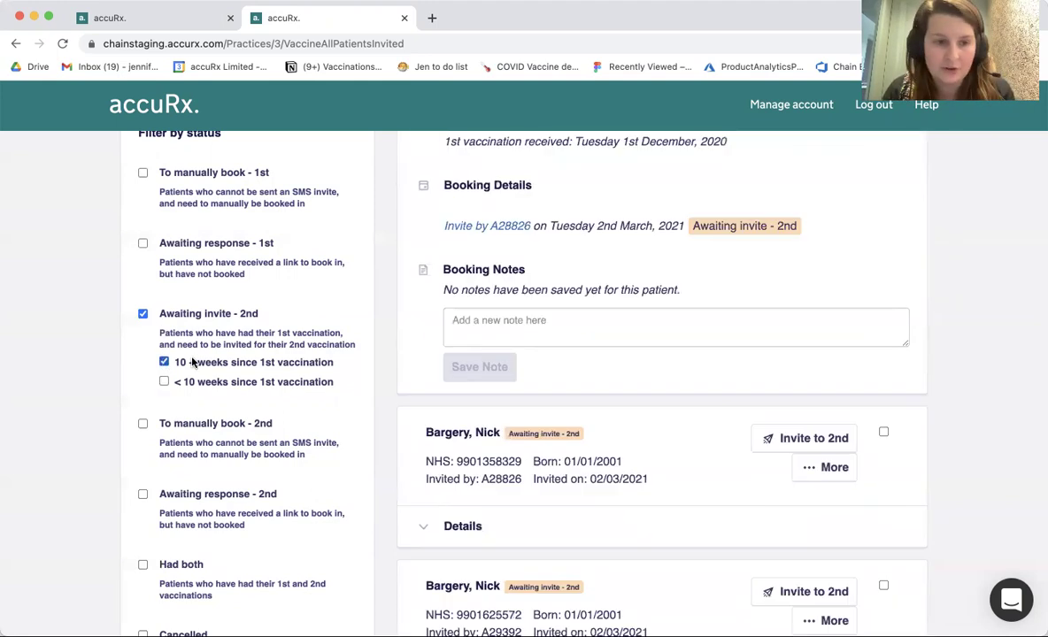
pyautogui.click(164, 381)
pyautogui.scroll(2, 212, 363)
pyautogui.scroll(2, 248, 372)
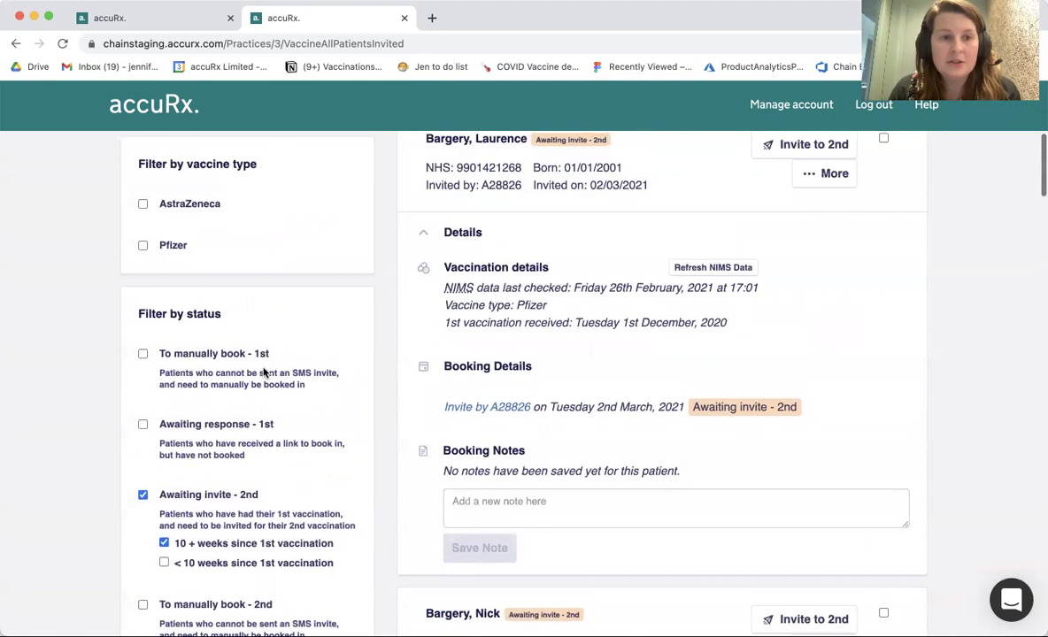
pyautogui.moveTo(122, 159); pyautogui.dragTo(265, 167)
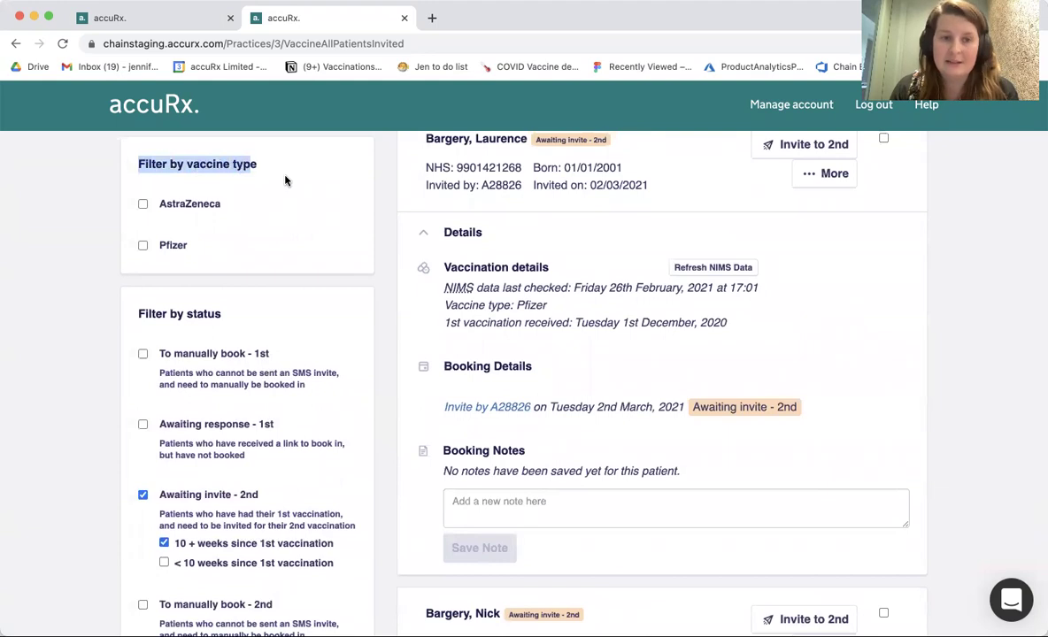
pyautogui.click(265, 167)
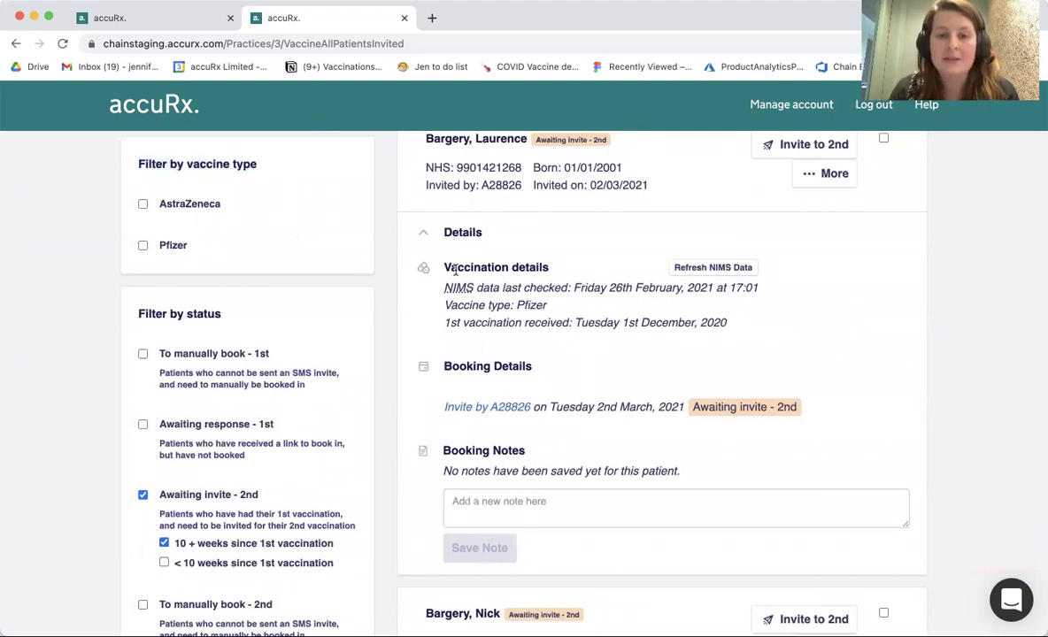
pyautogui.scroll(1, 496, 292)
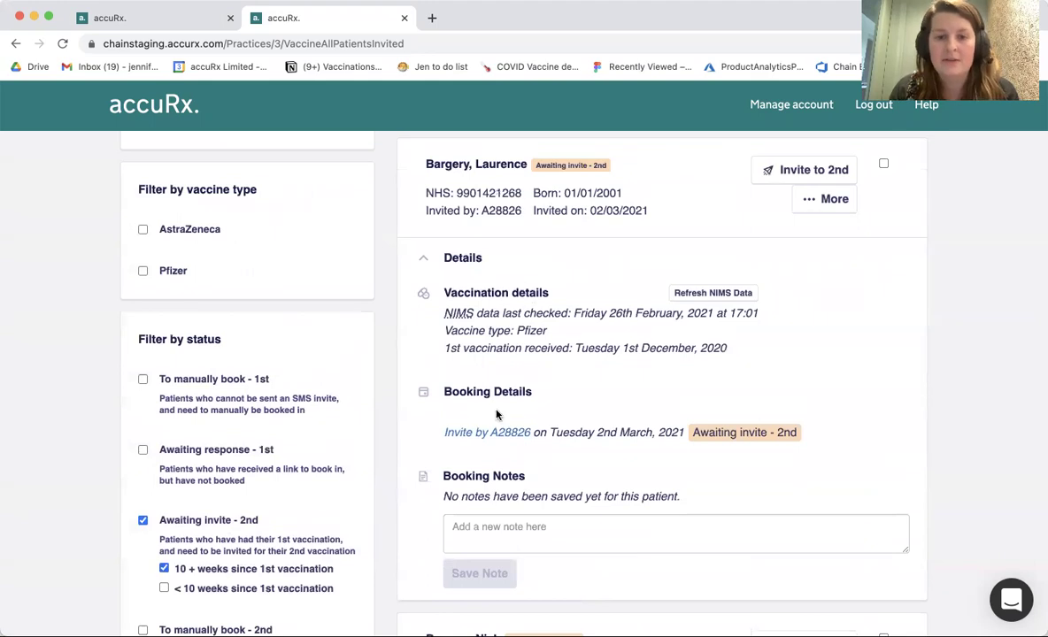
# - Set the vaccine-type filter to Pfizer only, cutting the list from 24 to 10 patients
pyautogui.click(159, 273)
pyautogui.scroll(5, 409, 295)
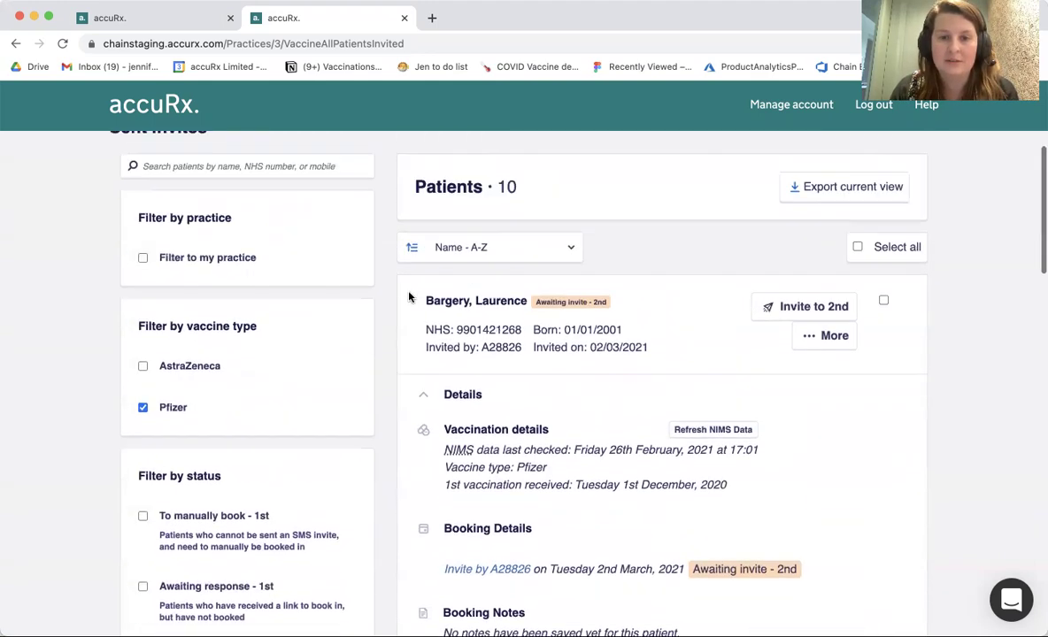
pyautogui.scroll(-4, 433, 250)
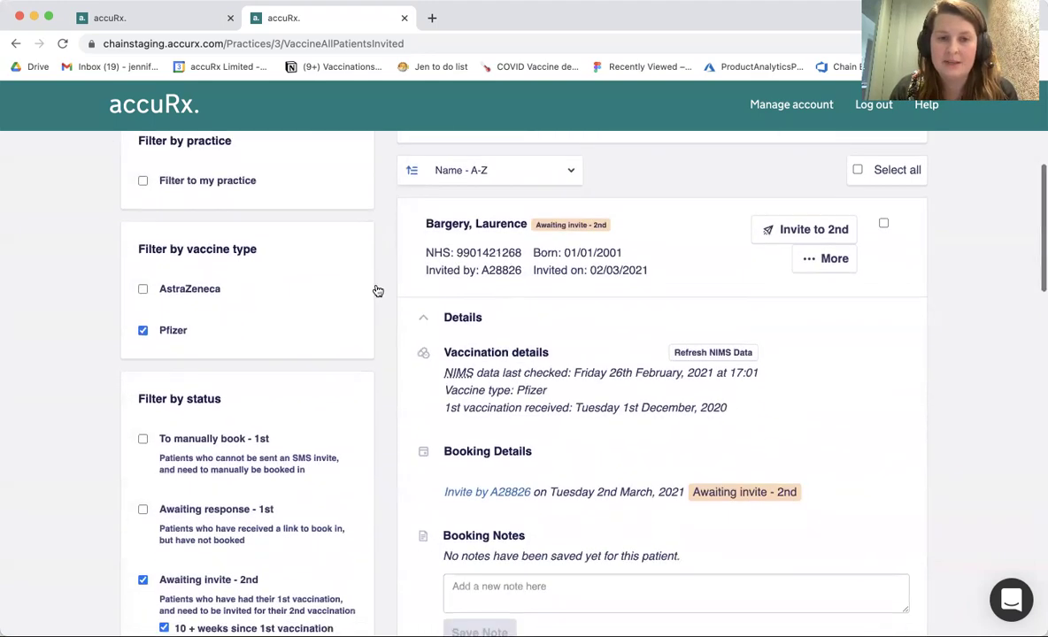
pyautogui.click(175, 289)
pyautogui.click(167, 330)
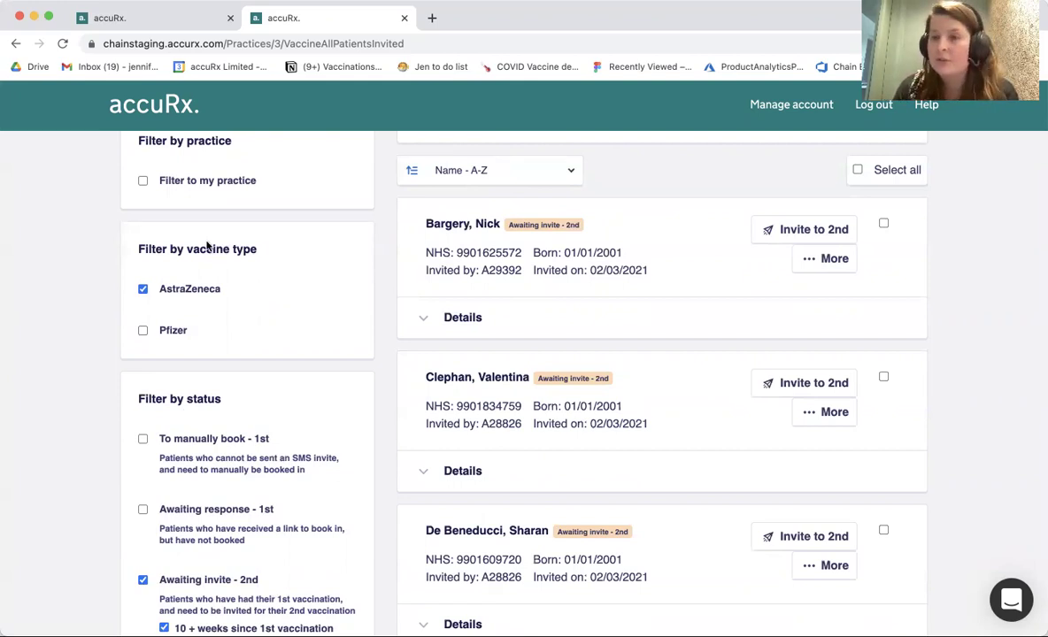
pyautogui.scroll(2, 325, 228)
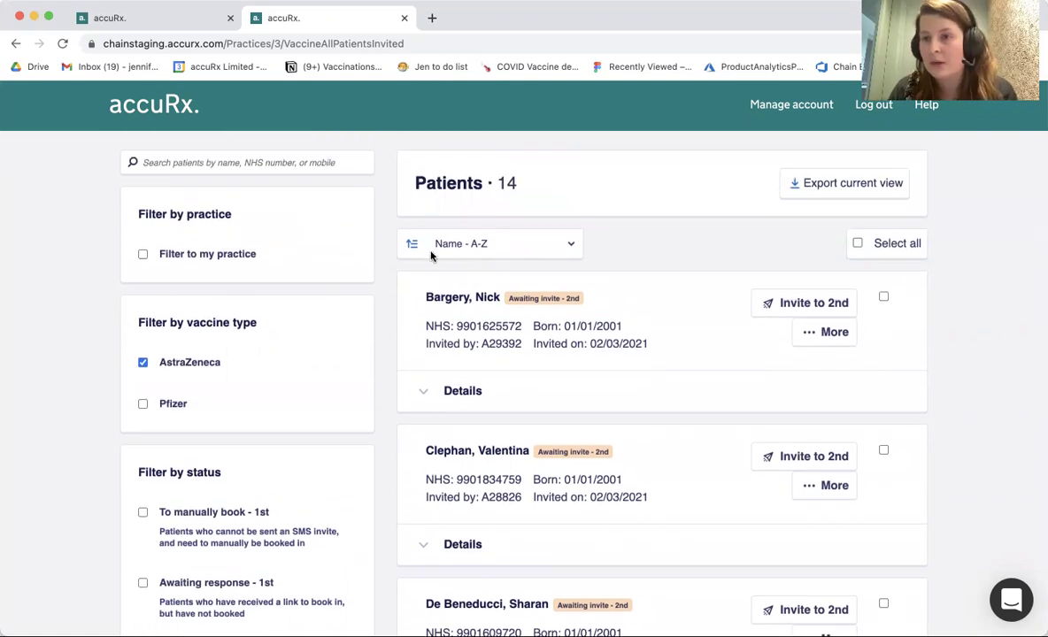
pyautogui.click(171, 402)
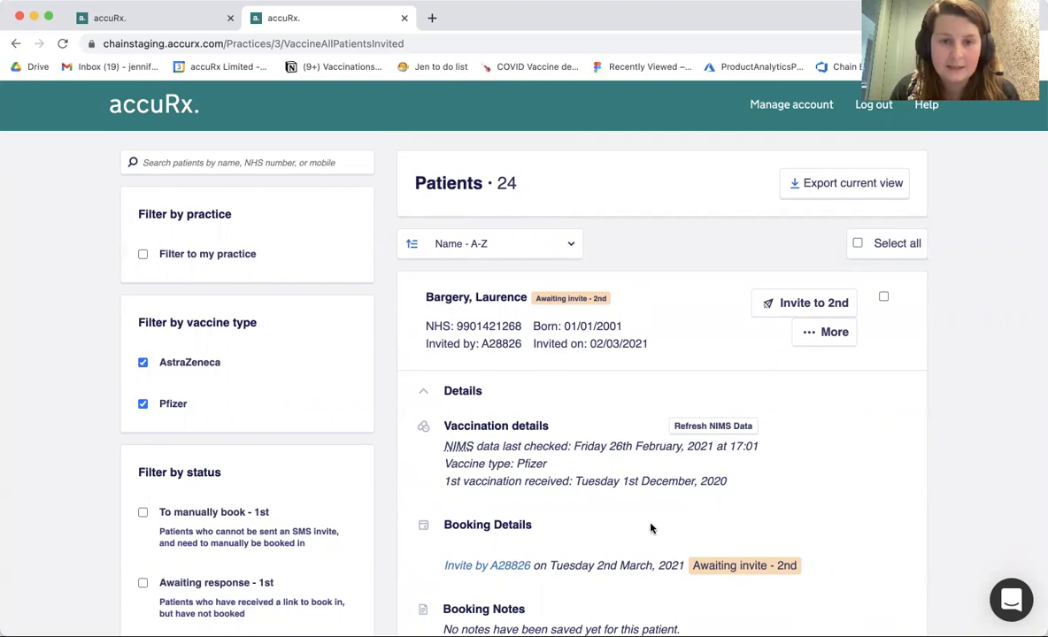
pyautogui.click(194, 366)
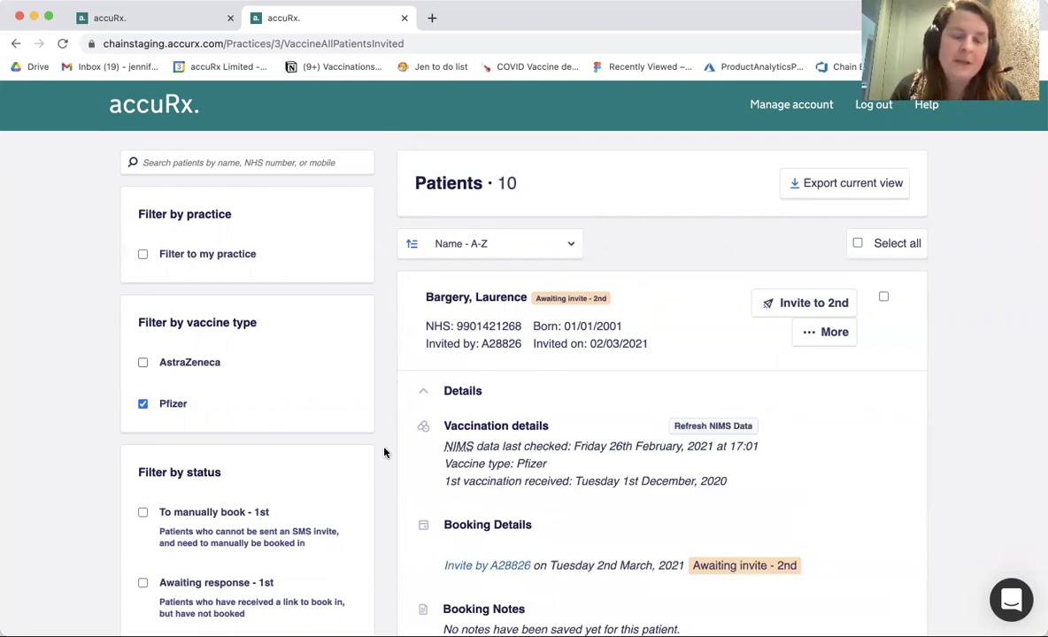
pyautogui.scroll(-1, 383, 445)
pyautogui.scroll(2, 540, 232)
pyautogui.click(554, 251)
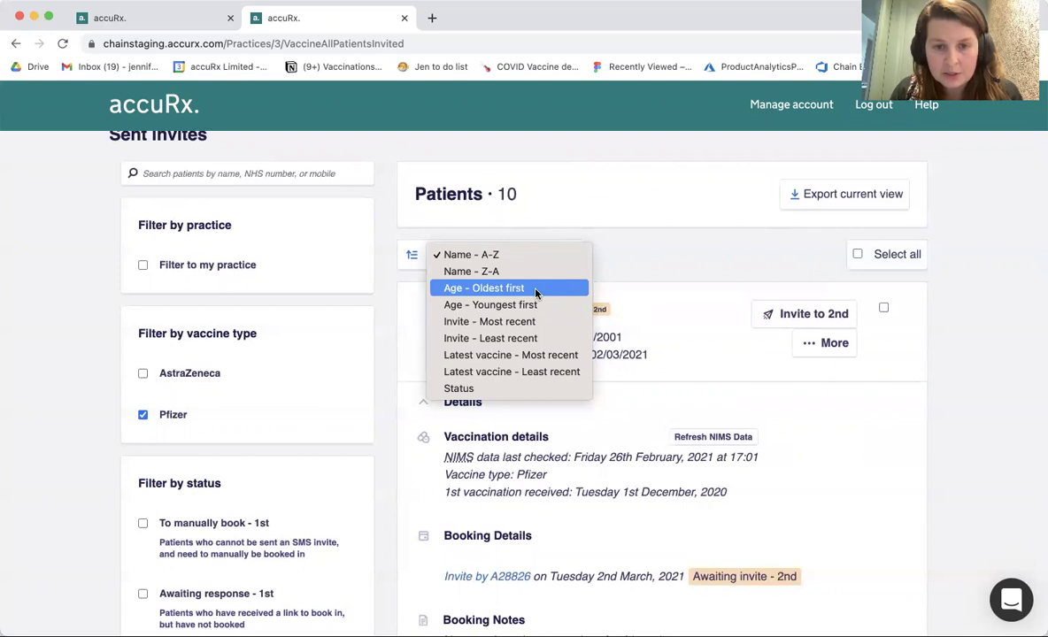
# - Sort the Pfizer patient list by 'Latest vaccine - Least recent'
pyautogui.click(533, 372)
pyautogui.scroll(-3, 421, 416)
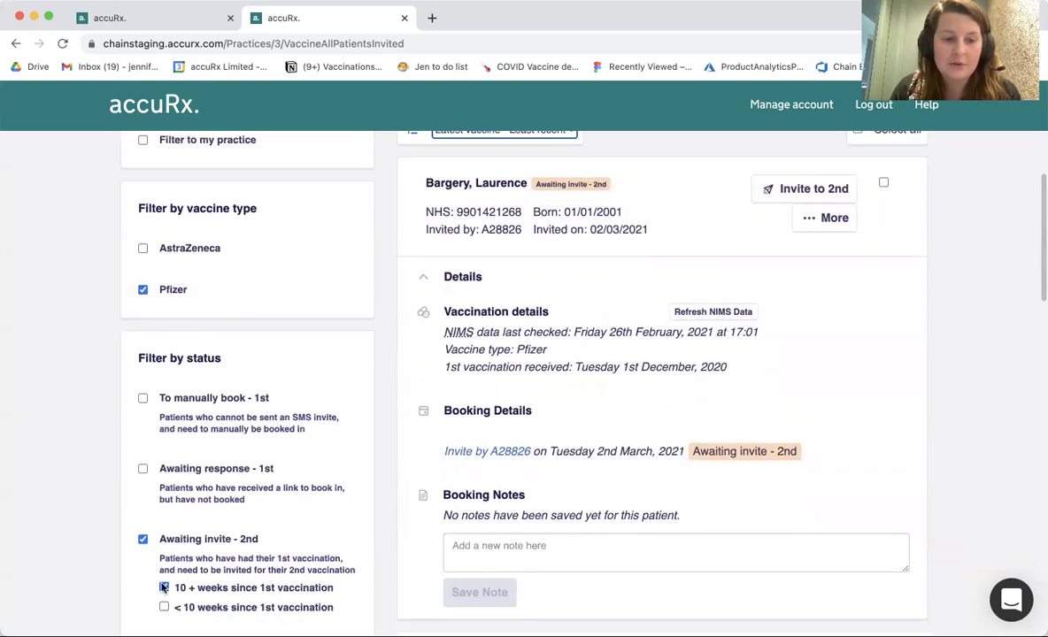
pyautogui.scroll(2, 386, 278)
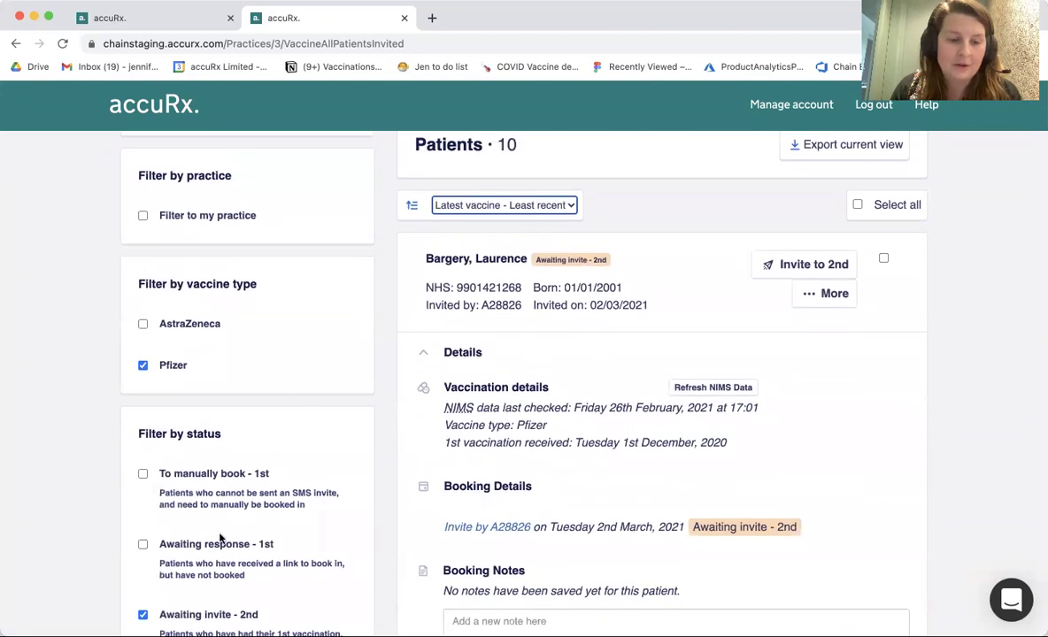
pyautogui.scroll(-1, 235, 501)
pyautogui.click(389, 269)
pyautogui.scroll(-1, 359, 417)
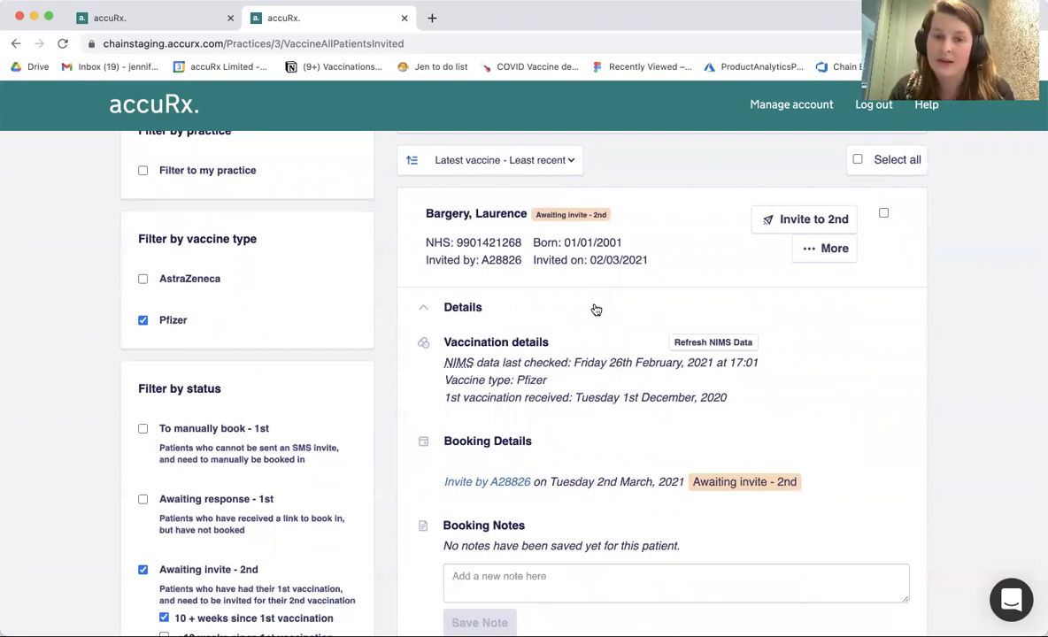
# - Highlight the top patient's 1st vaccination date, Tuesday 1st December 2020
pyautogui.moveTo(448, 397); pyautogui.dragTo(772, 396)
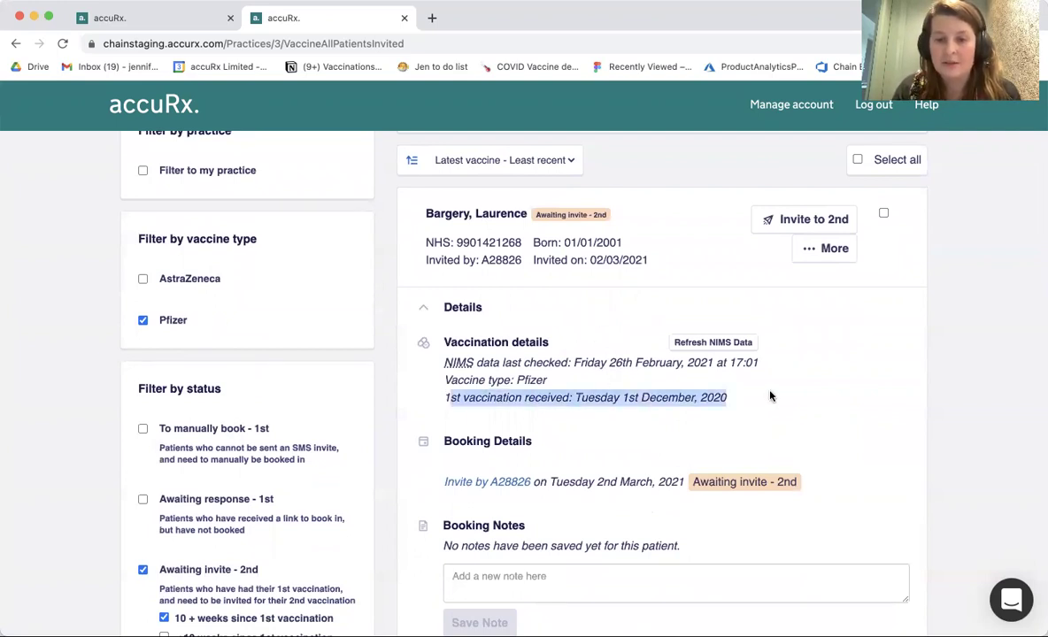
pyautogui.click(772, 396)
pyautogui.moveTo(576, 397); pyautogui.dragTo(754, 398)
pyautogui.click(755, 397)
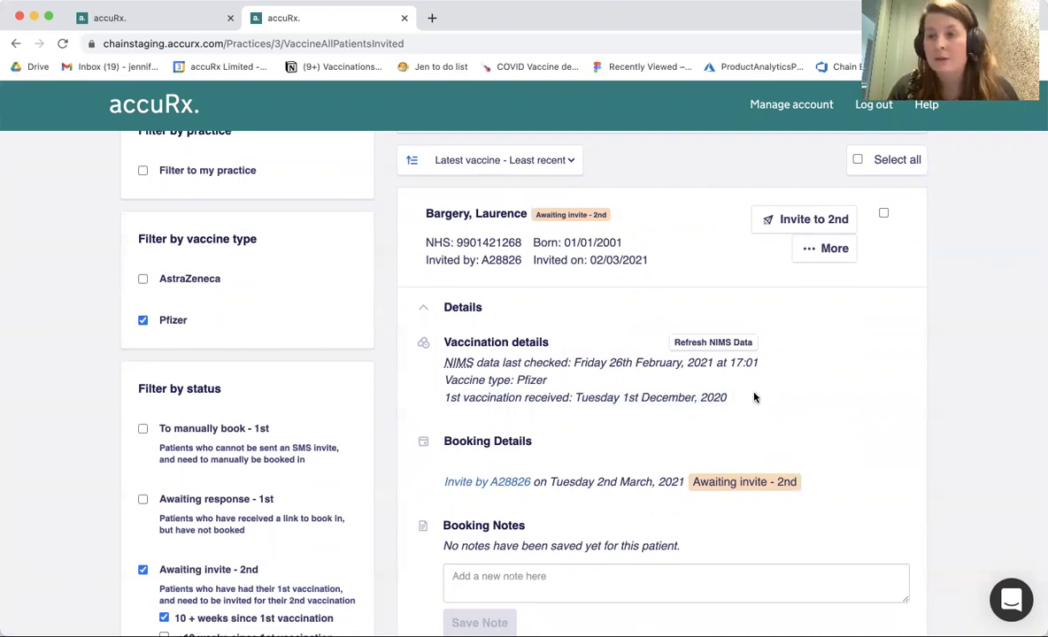
# - Collapse the first patient's details and tick, then untick, individual patient checkboxes
pyautogui.click(467, 307)
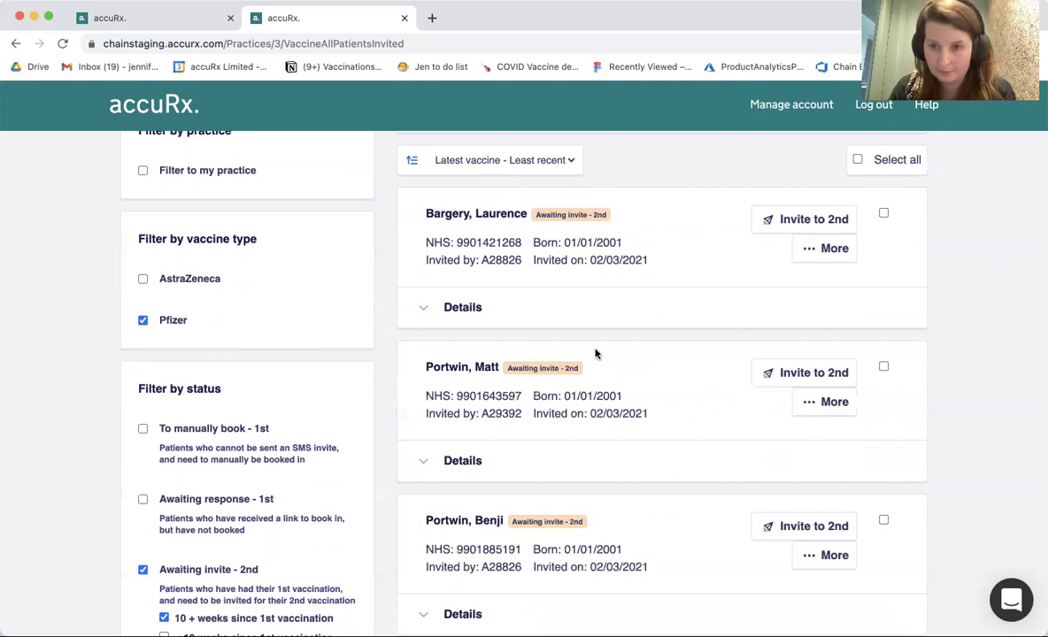
pyautogui.click(884, 214)
pyautogui.click(884, 366)
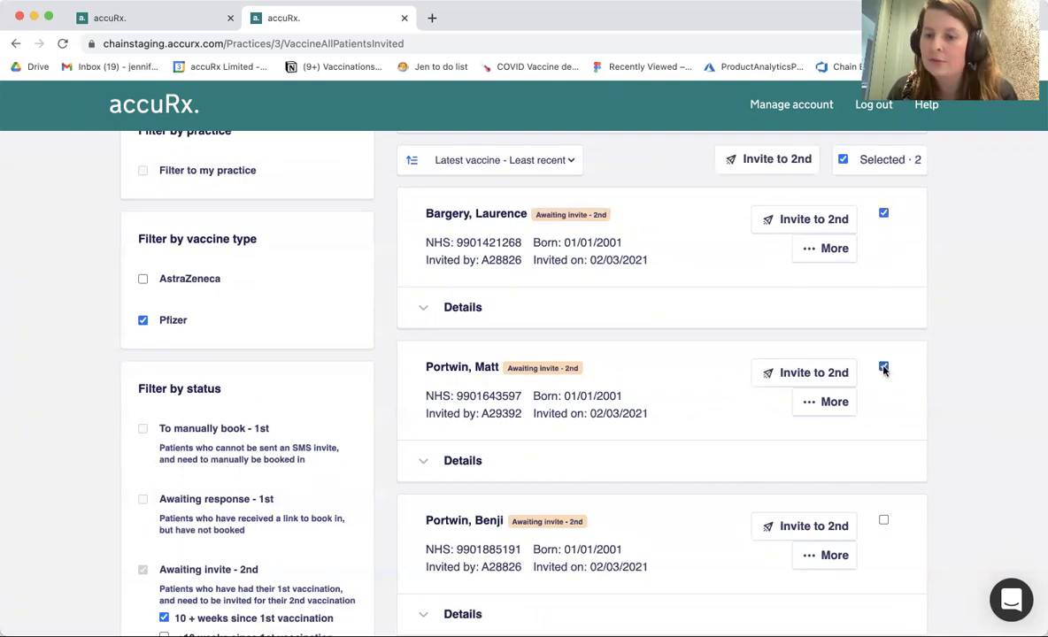
pyautogui.click(884, 522)
pyautogui.click(884, 521)
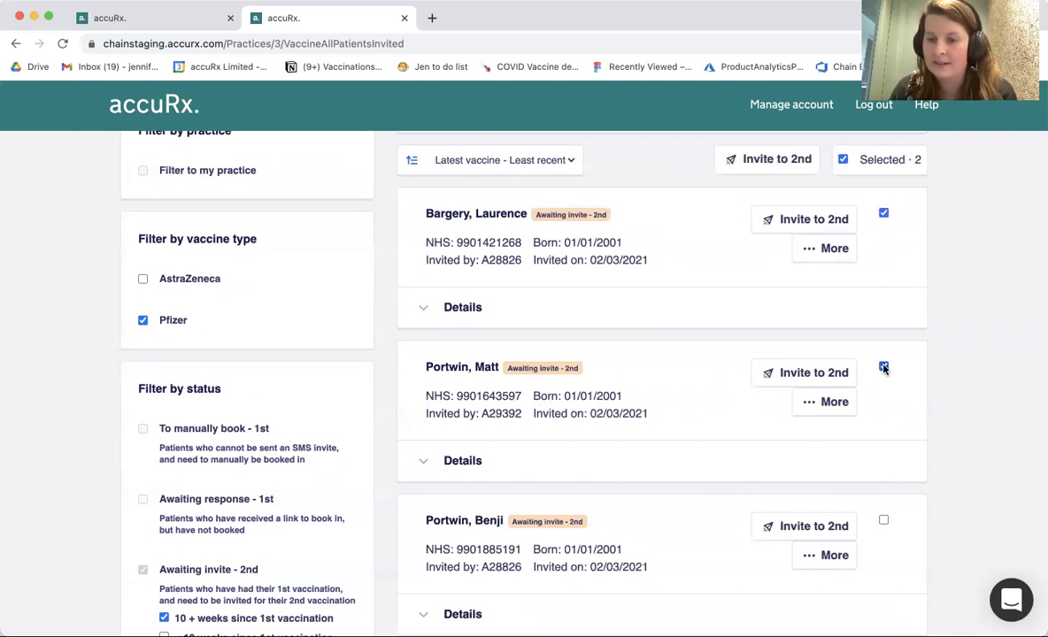
pyautogui.click(884, 213)
# - Select all 10 Pfizer patients and start sending them second invitations
pyautogui.scroll(2, 882, 265)
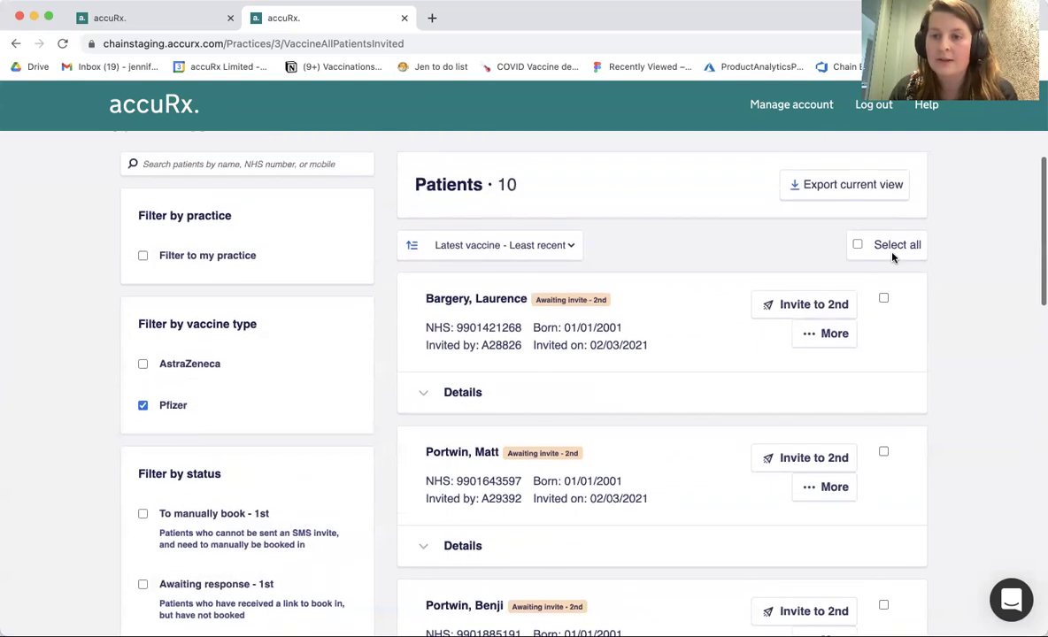
pyautogui.click(872, 252)
pyautogui.moveTo(496, 182); pyautogui.dragTo(527, 181)
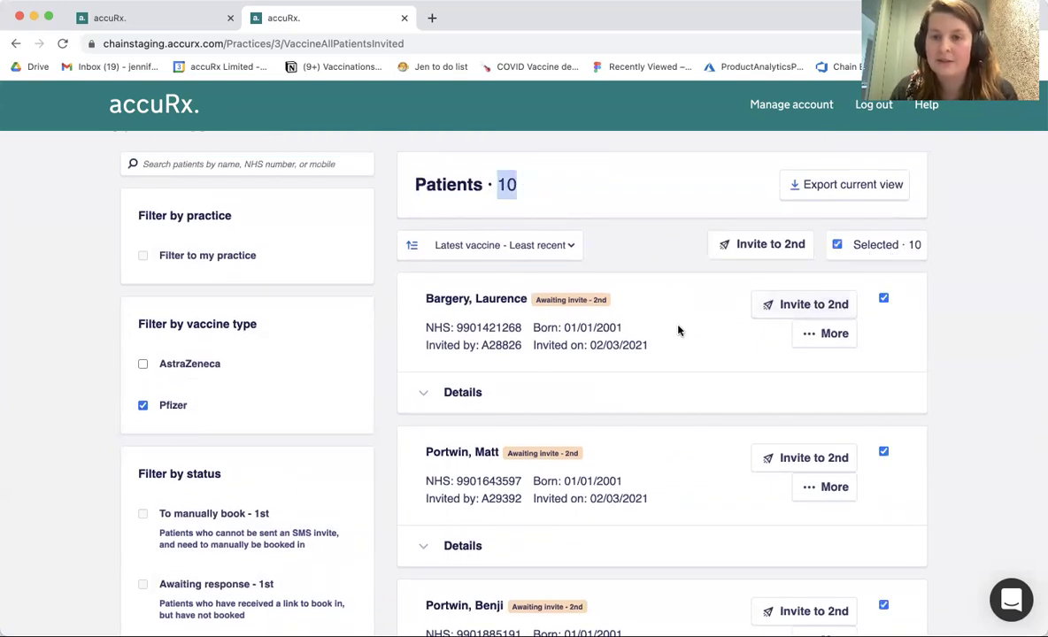
pyautogui.scroll(-2, 678, 330)
pyautogui.scroll(-10, 679, 331)
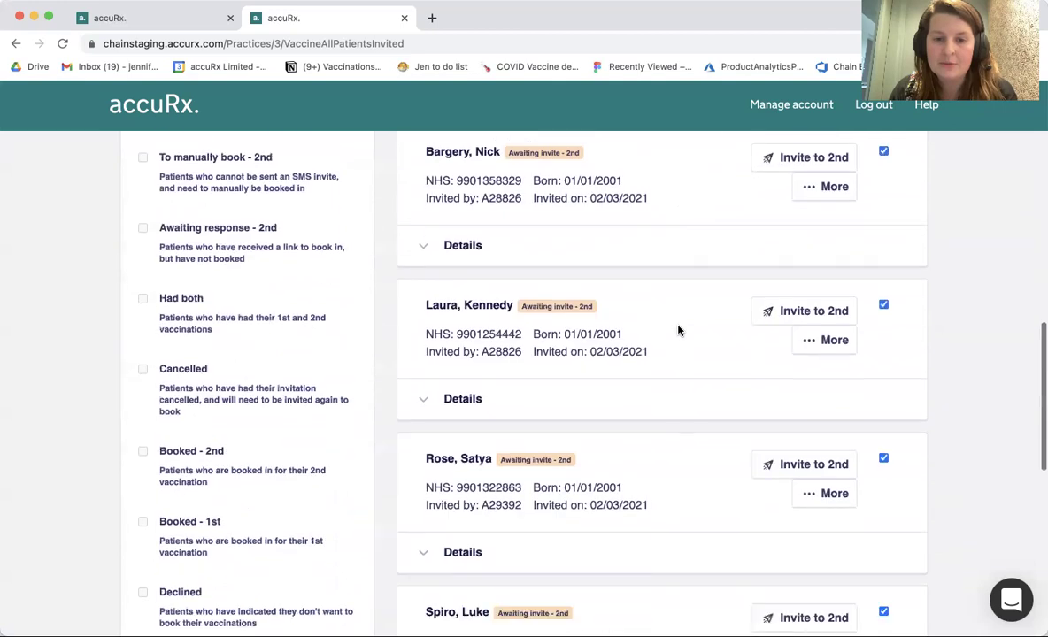
pyautogui.scroll(-6, 679, 330)
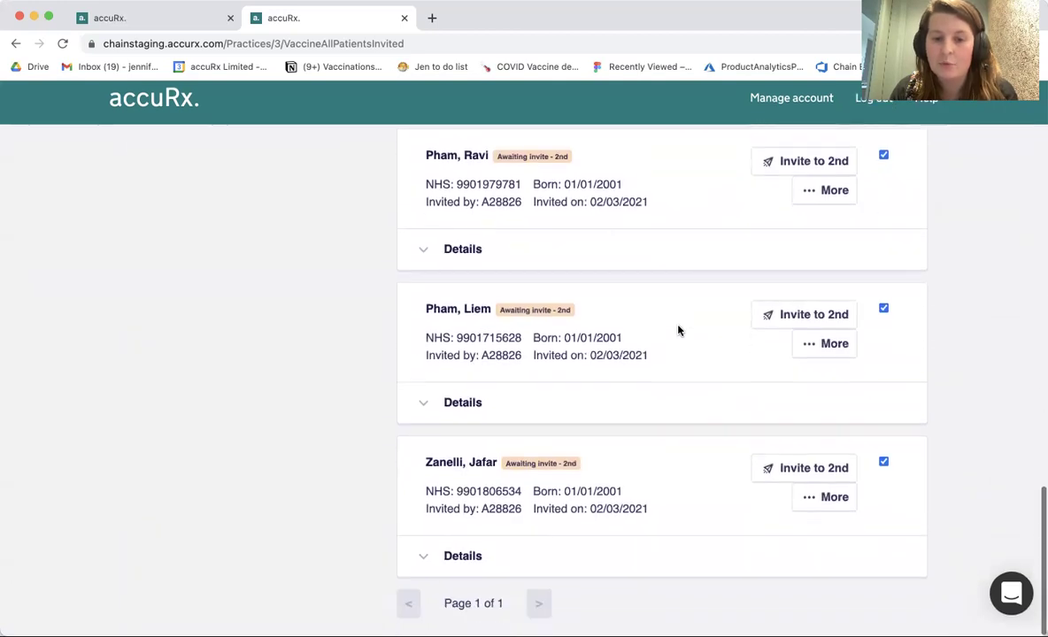
pyautogui.scroll(15, 679, 330)
pyautogui.scroll(-5, 679, 330)
pyautogui.click(763, 180)
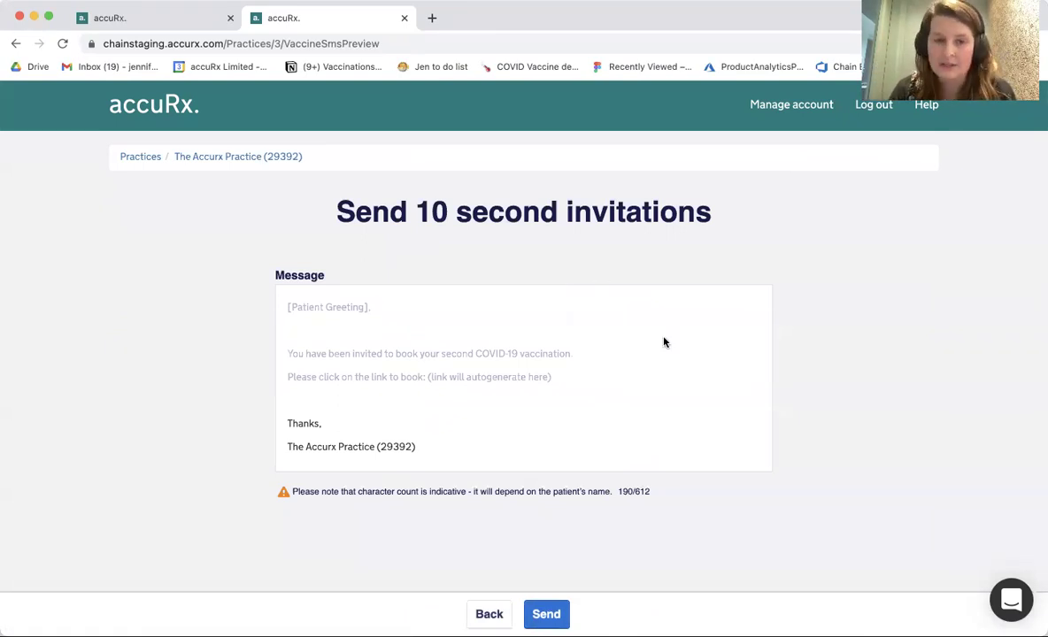
# - Insert 'Don't delay!' before Thanks, send the 10 invitations, and return to Sent invites
pyautogui.click(289, 424)
pyautogui.write("Don't delay!")
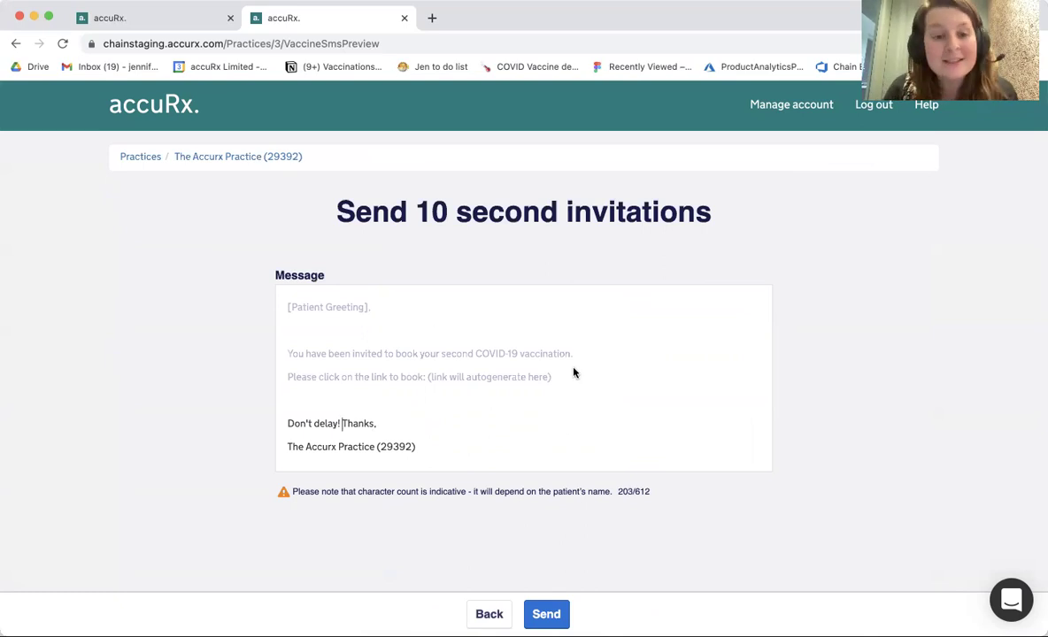
pyautogui.click(547, 610)
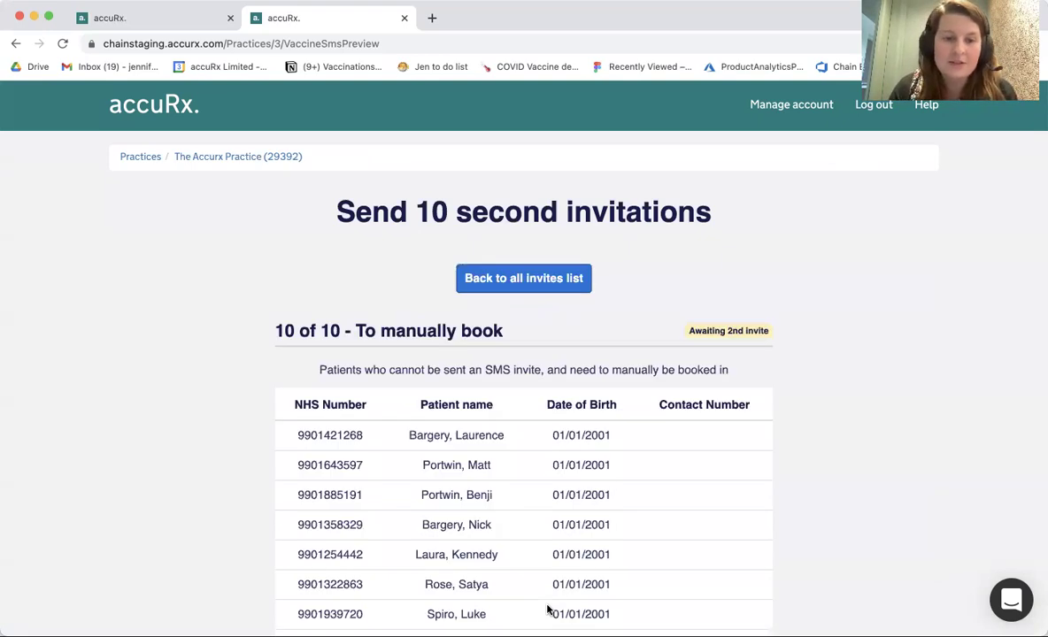
pyautogui.scroll(-4, 547, 611)
pyautogui.scroll(1, 389, 274)
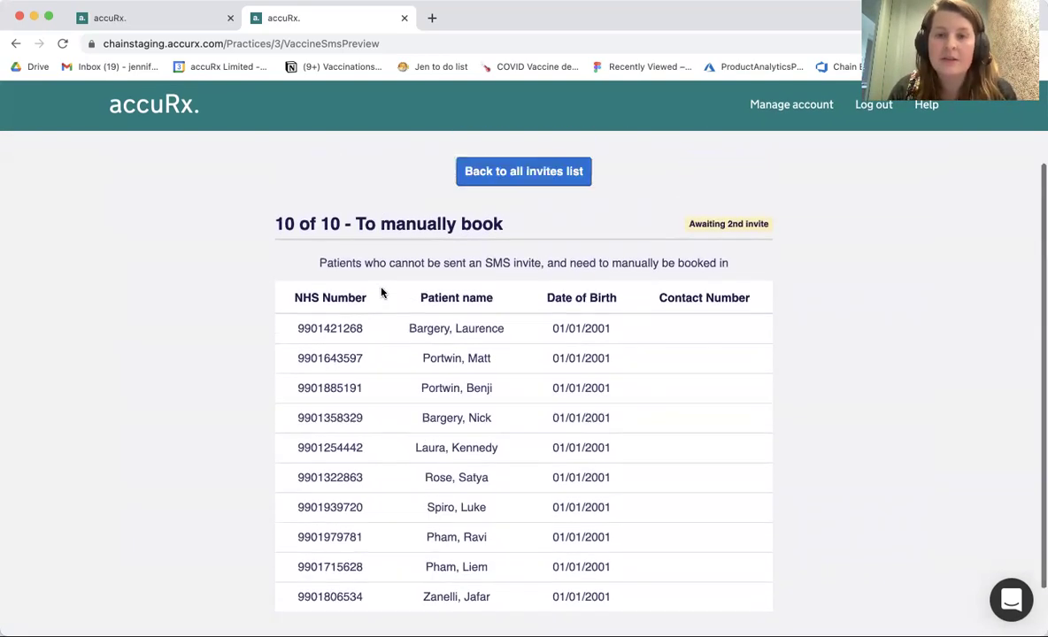
pyautogui.scroll(1, 381, 293)
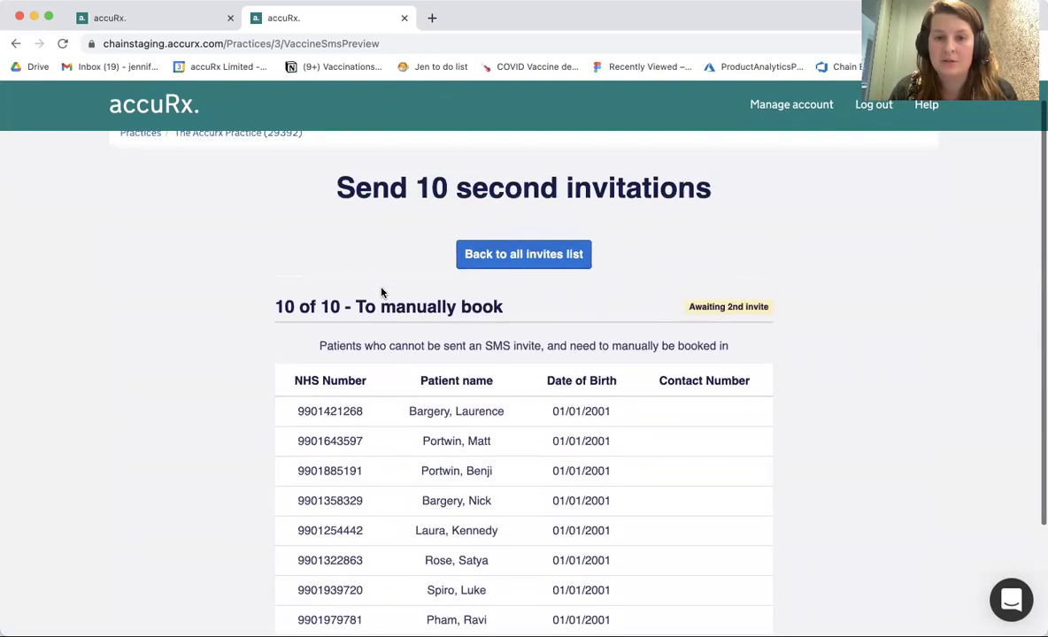
pyautogui.click(529, 257)
pyautogui.scroll(-5, 469, 371)
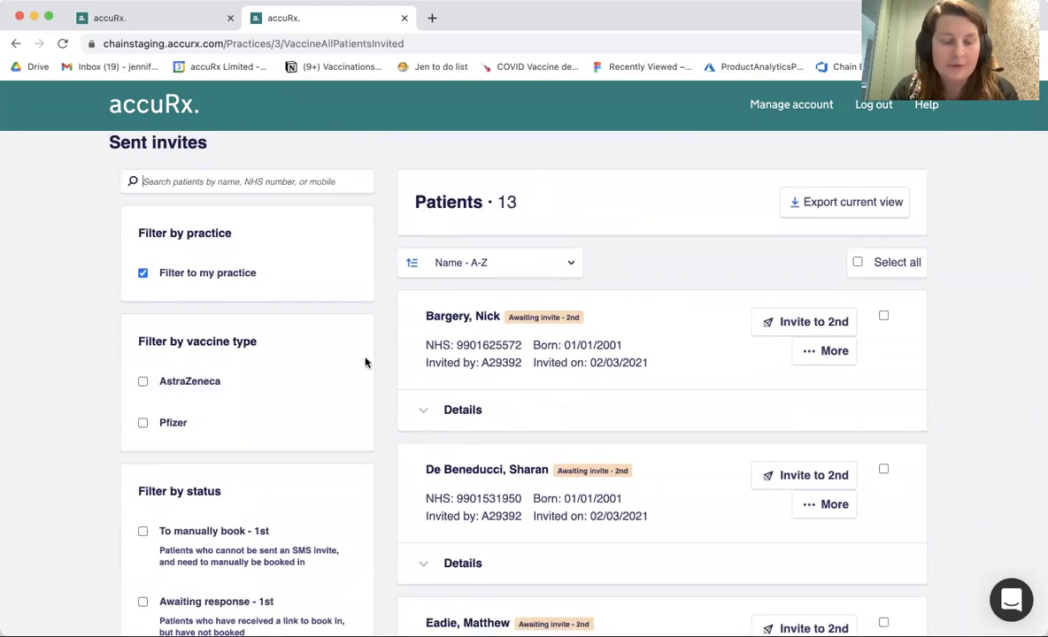
# - Filter to 10+ weeks since first dose and 'To manually book - 2nd', dropping 'Awaiting invite - 2nd'
pyautogui.doubleClick(509, 202)
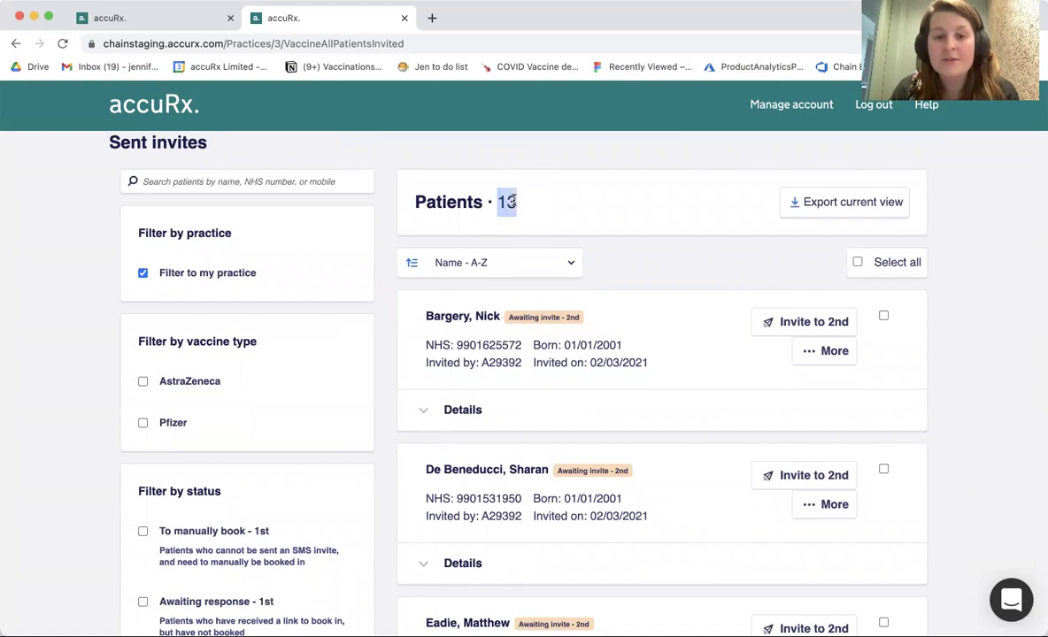
pyautogui.scroll(-3, 354, 396)
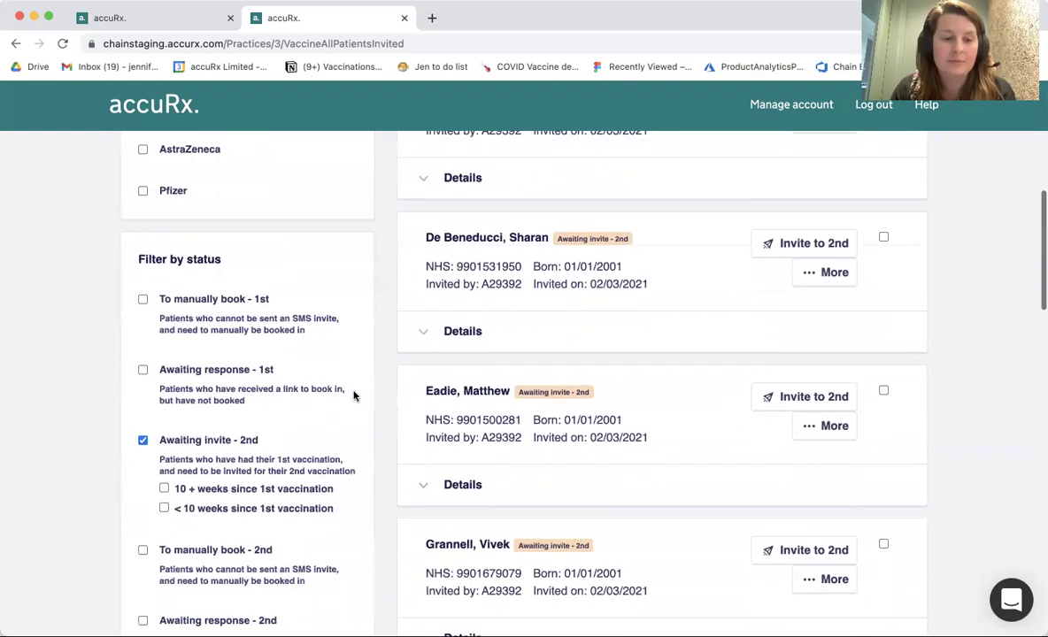
pyautogui.click(210, 489)
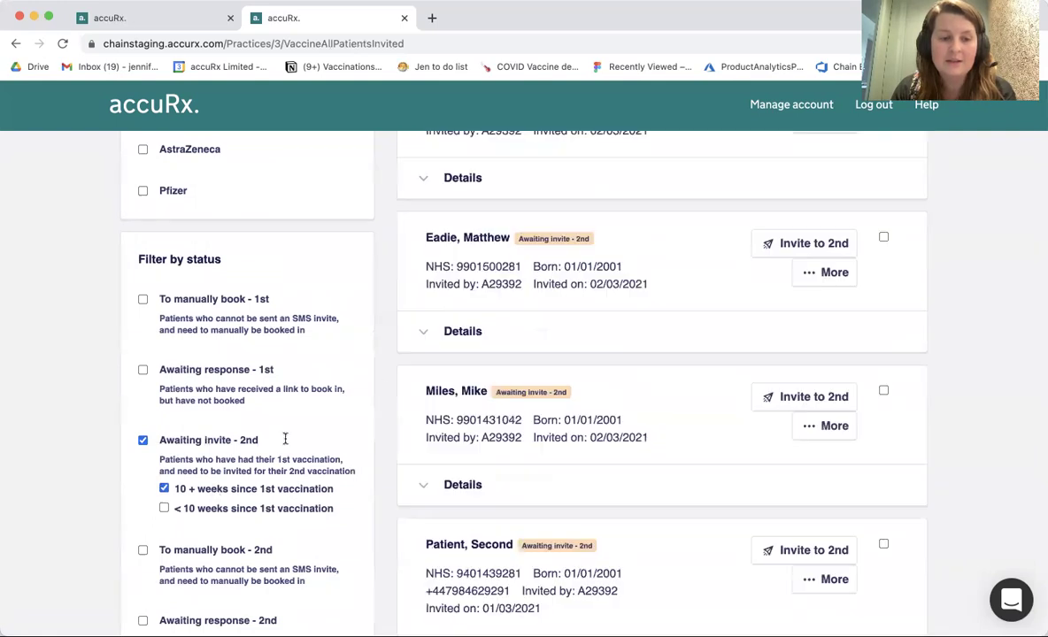
pyautogui.scroll(5, 285, 439)
pyautogui.scroll(-1, 326, 351)
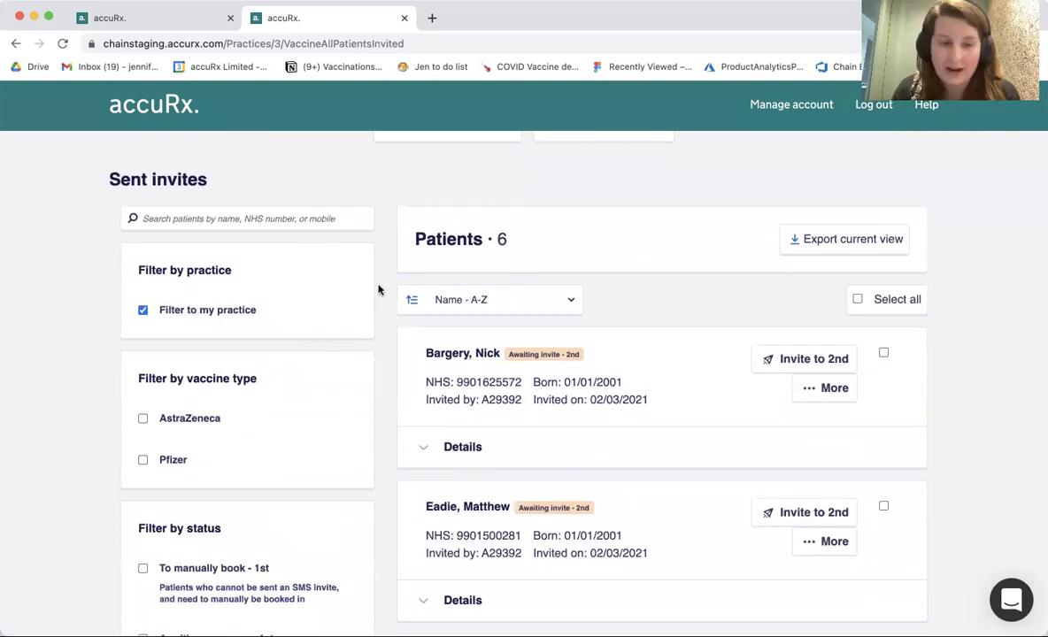
pyautogui.scroll(-5, 378, 289)
pyautogui.click(214, 389)
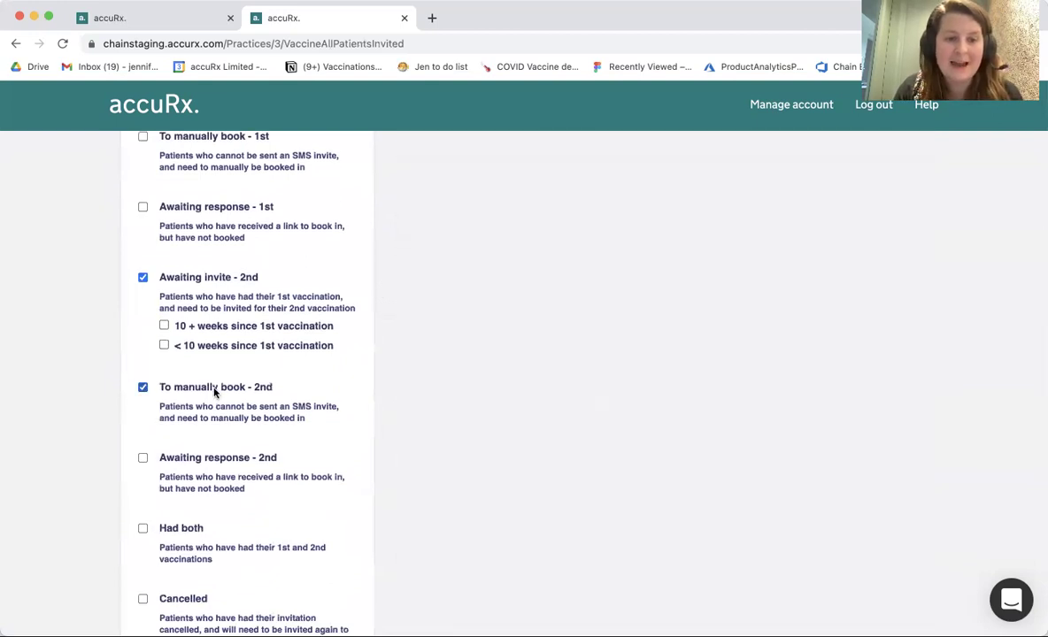
pyautogui.click(186, 276)
# - Untick 'Filter to my practice' and start booking a listed patient's second dose
pyautogui.scroll(3, 387, 400)
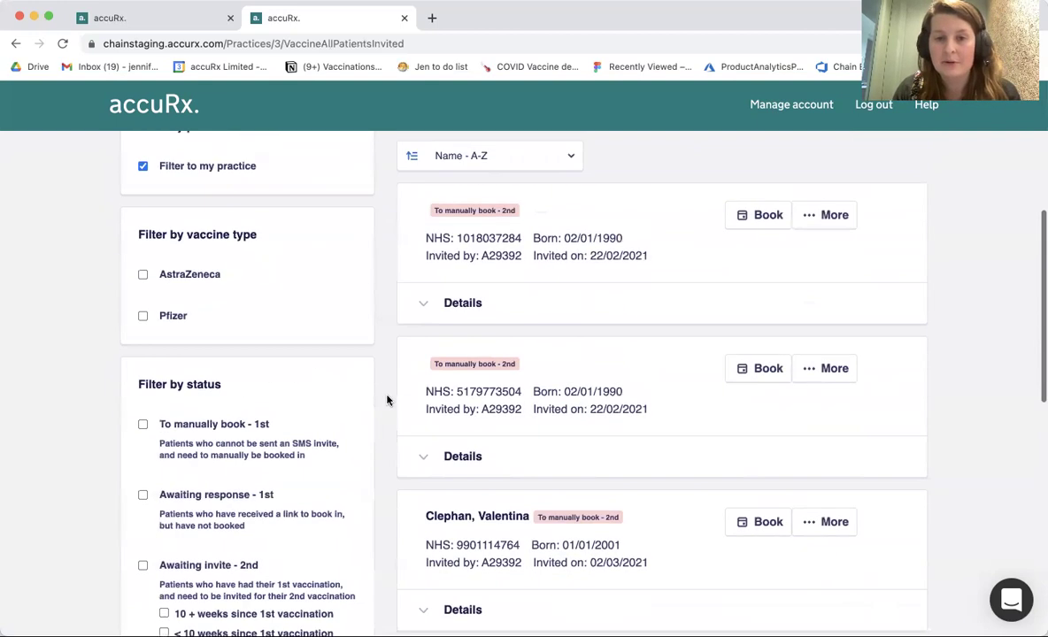
pyautogui.scroll(1, 386, 401)
pyautogui.scroll(-6, 386, 399)
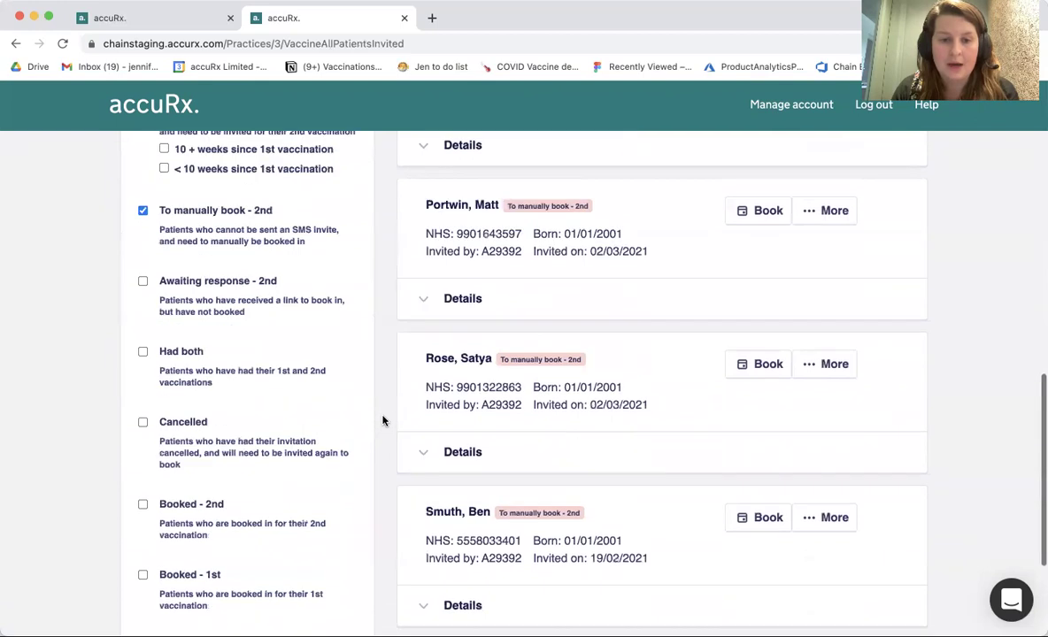
pyautogui.scroll(6, 381, 422)
pyautogui.click(206, 316)
pyautogui.scroll(-2, 387, 348)
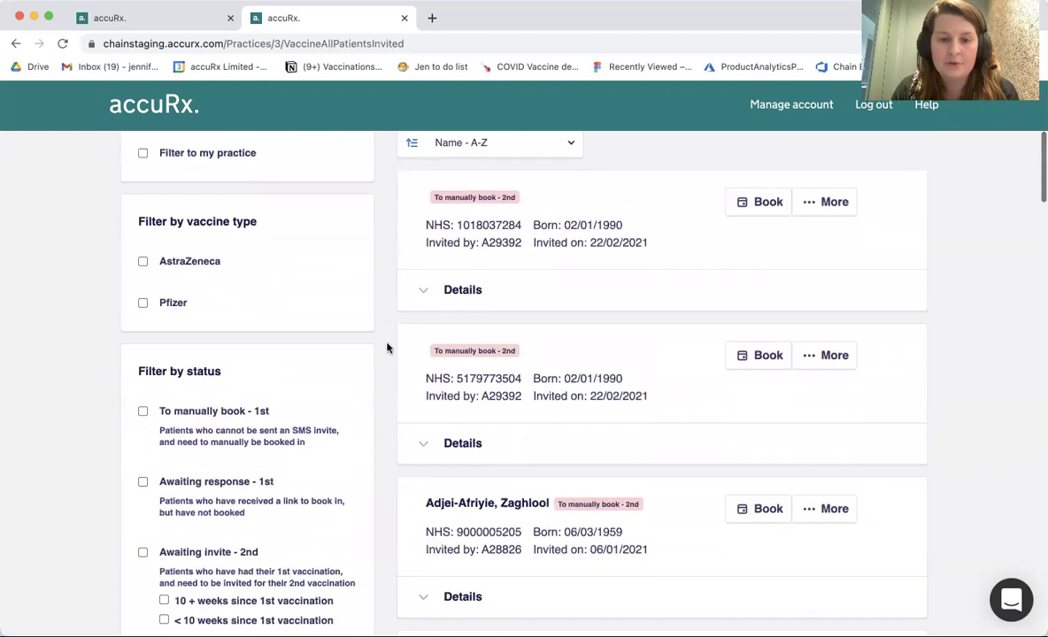
pyautogui.scroll(-6, 387, 348)
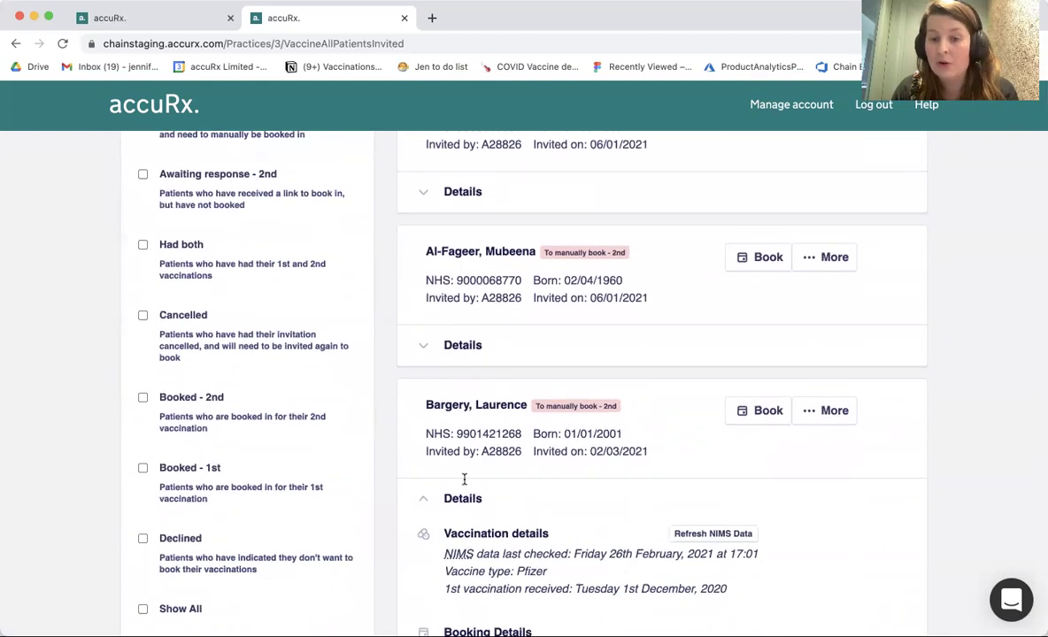
pyautogui.scroll(-2, 464, 478)
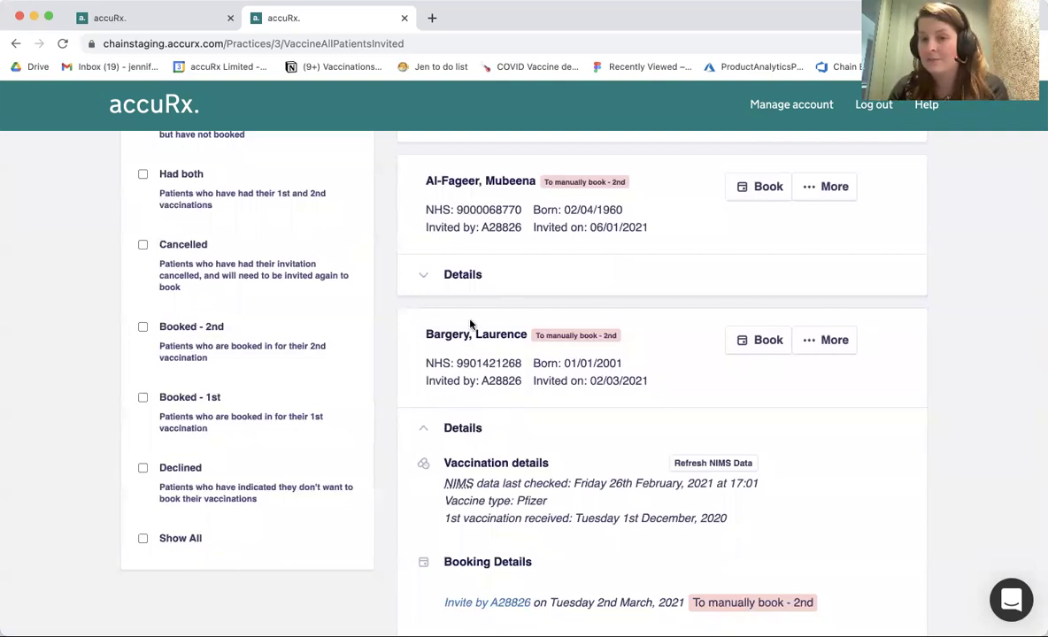
pyautogui.click(751, 352)
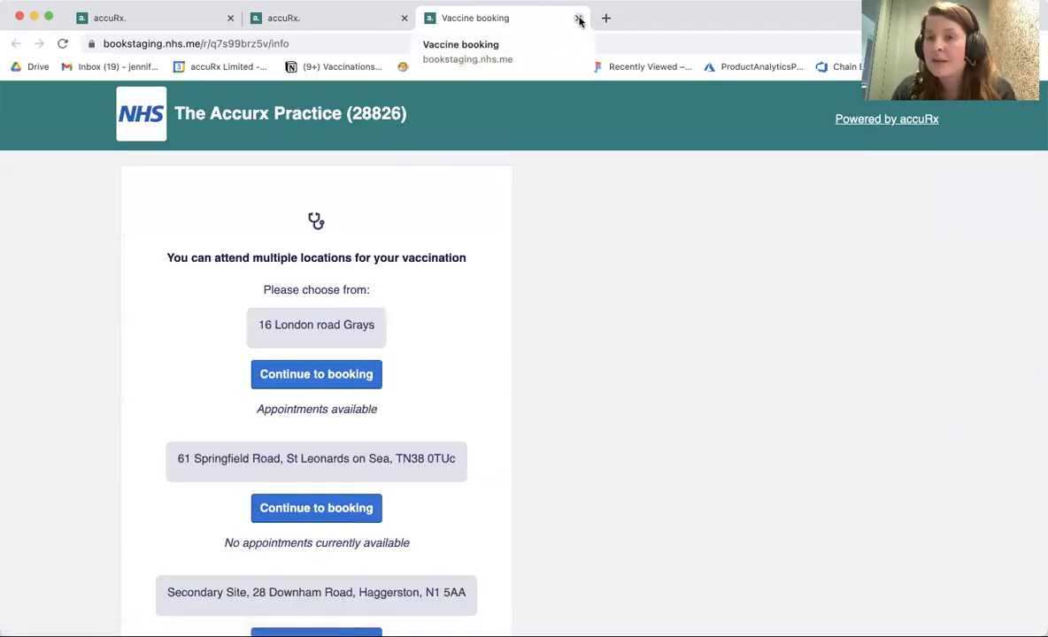
# - Book the 13:30–13:40 second-dose slot at 16 London road Grays on Fri Mar 12 2021
pyautogui.moveTo(253, 416); pyautogui.dragTo(385, 422)
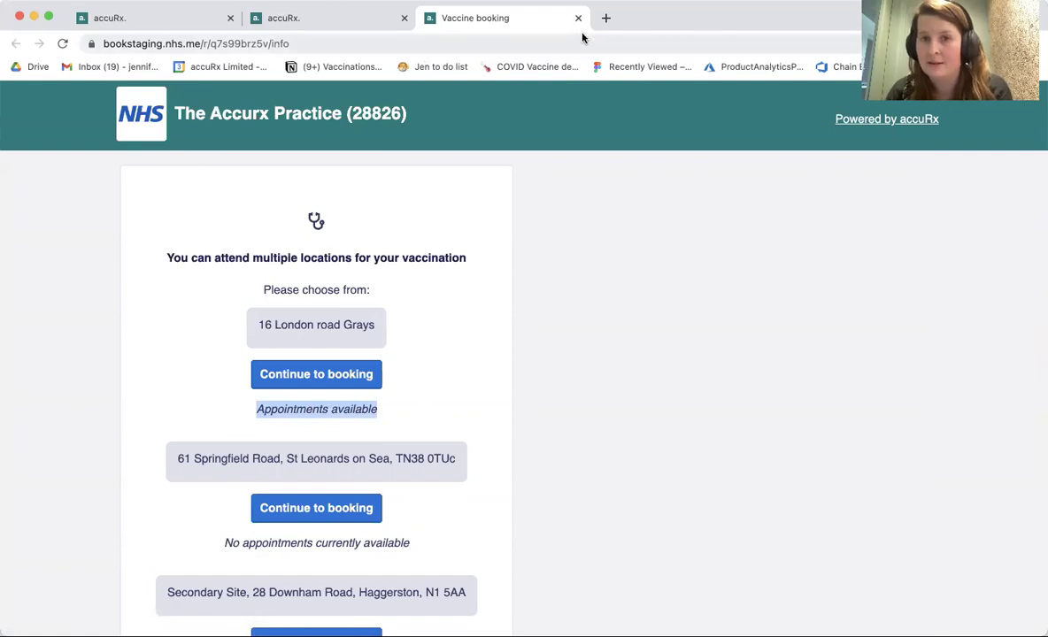
pyautogui.click(344, 379)
pyautogui.click(283, 358)
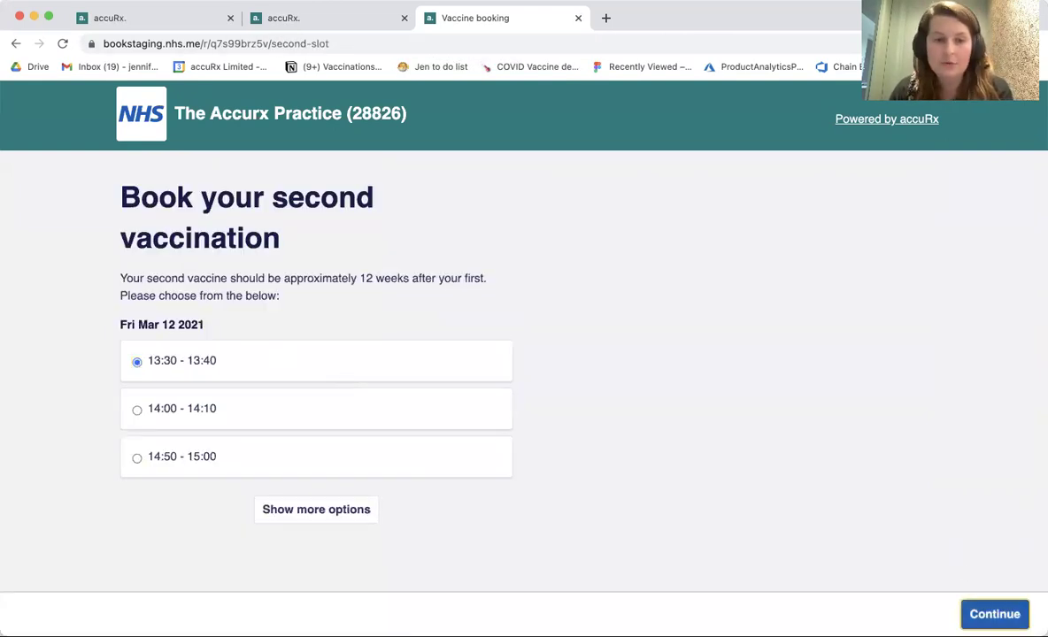
pyautogui.click(977, 611)
pyautogui.click(957, 615)
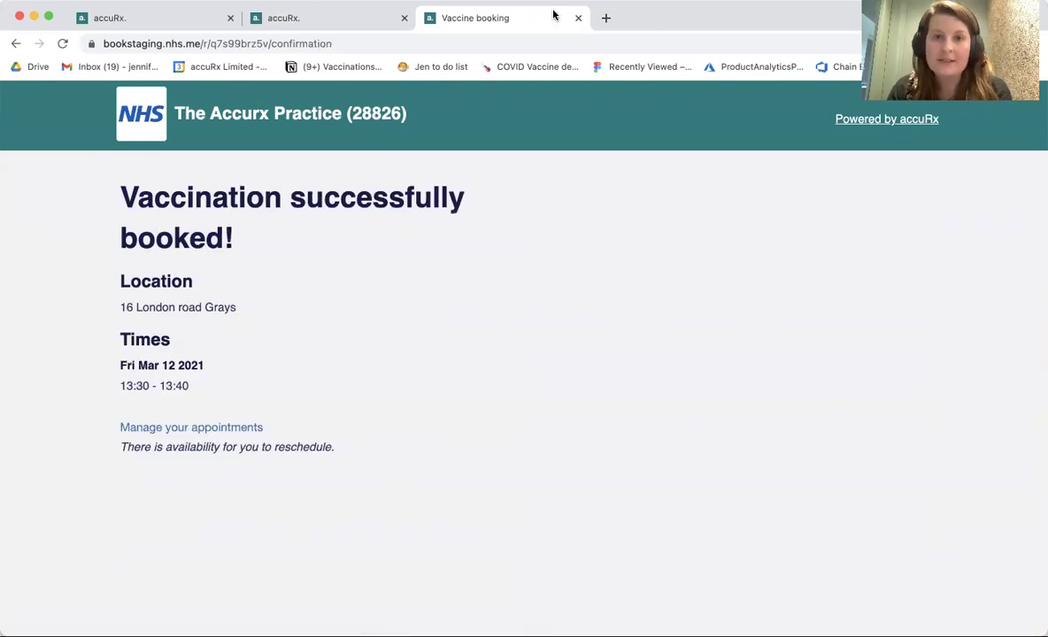
pyautogui.click(292, 18)
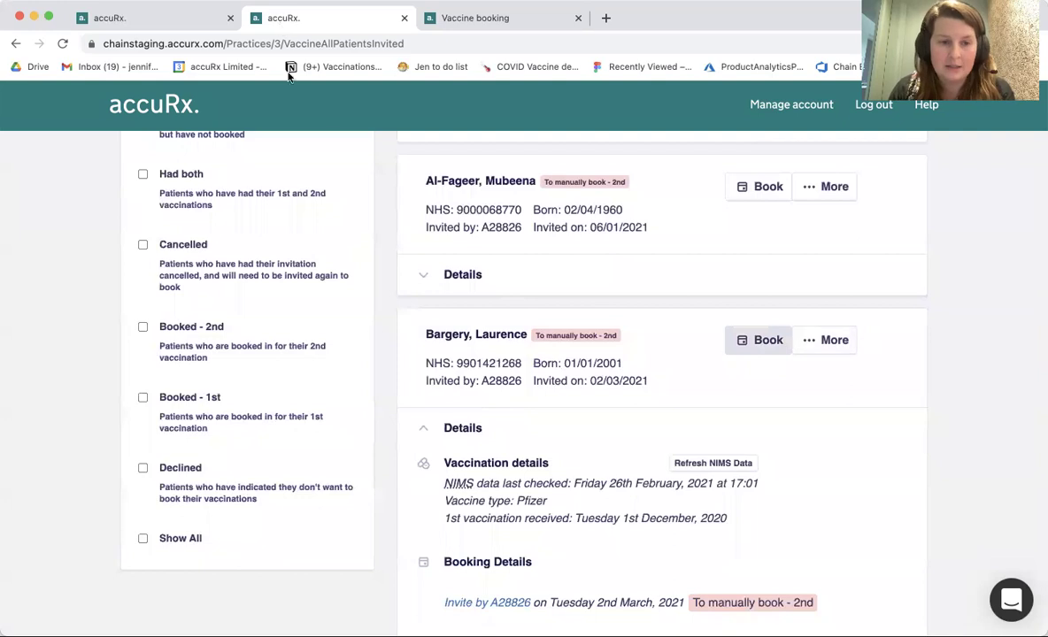
# - Add the Booked - 2nd filter and check the patient's Friday 12th March, 13:30–13:40 booking
pyautogui.scroll(-1, 383, 335)
pyautogui.scroll(3, 382, 335)
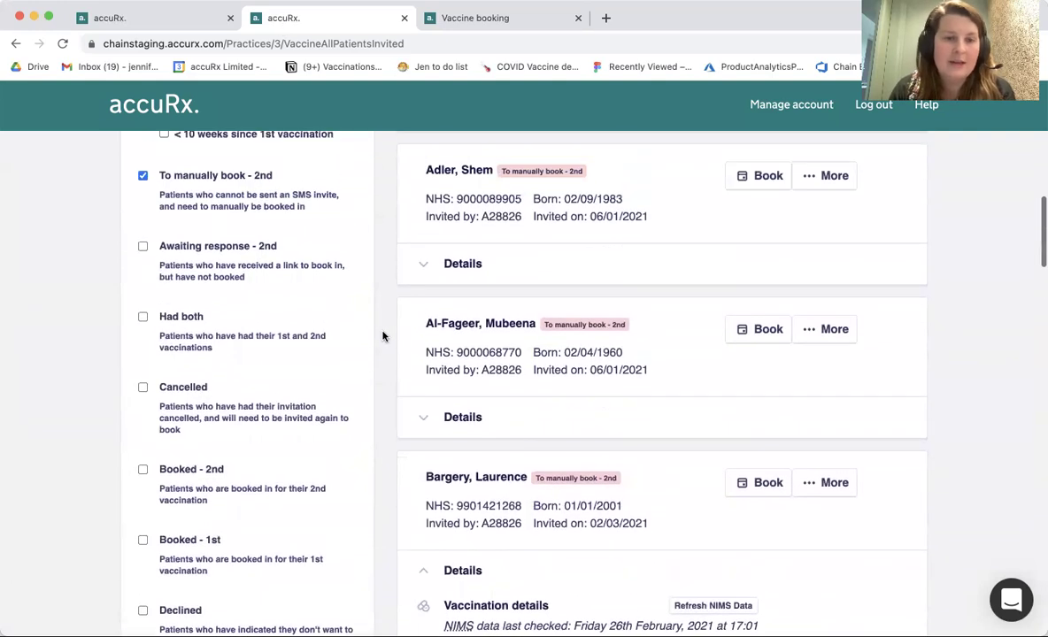
pyautogui.click(182, 468)
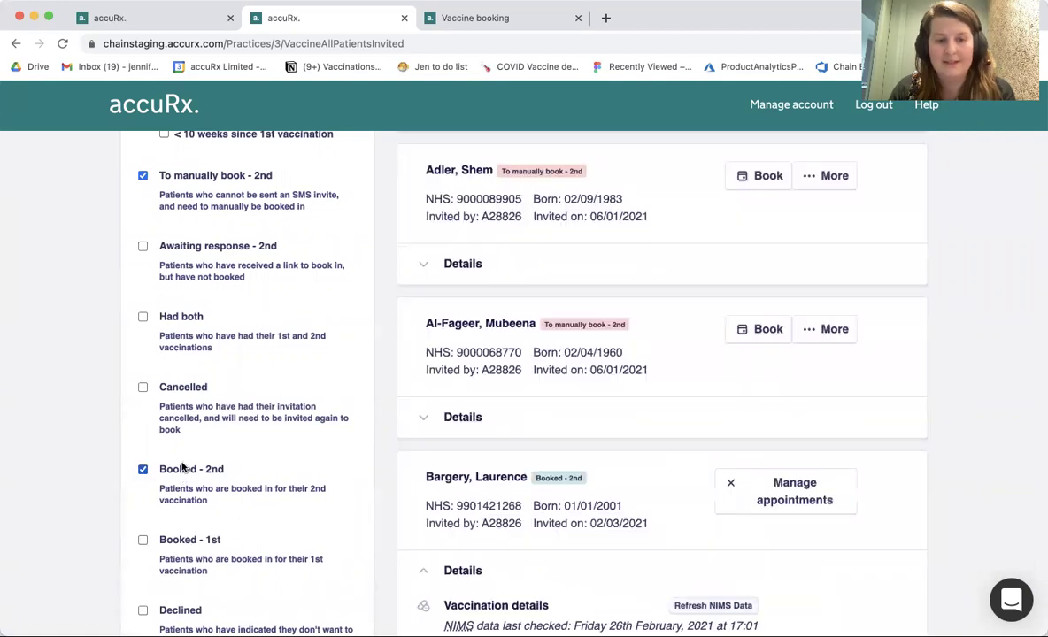
pyautogui.scroll(4, 474, 266)
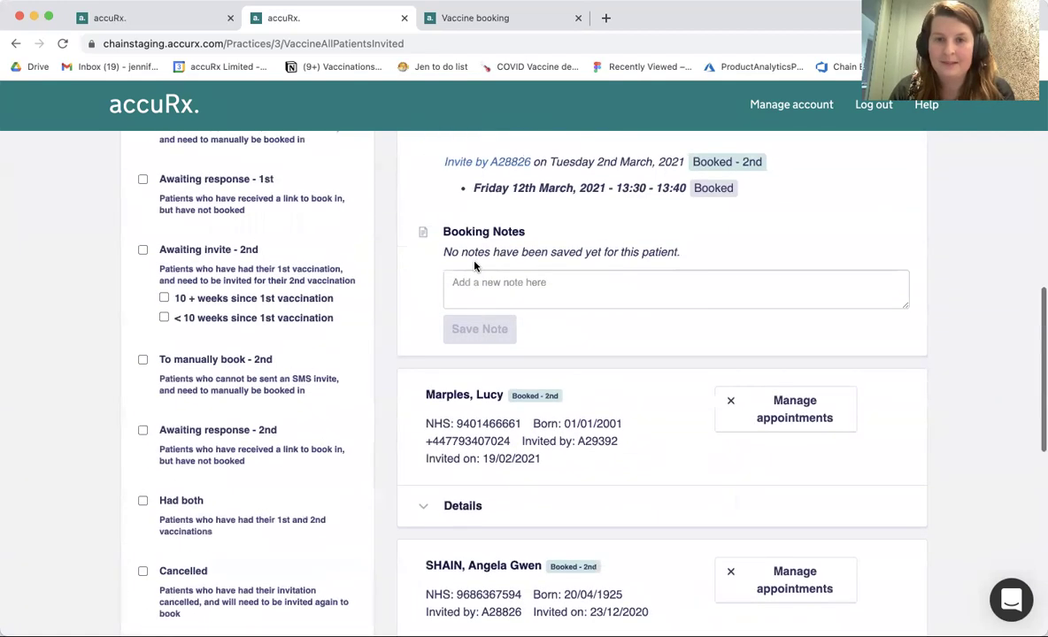
pyautogui.scroll(5, 475, 265)
pyautogui.scroll(-1, 403, 312)
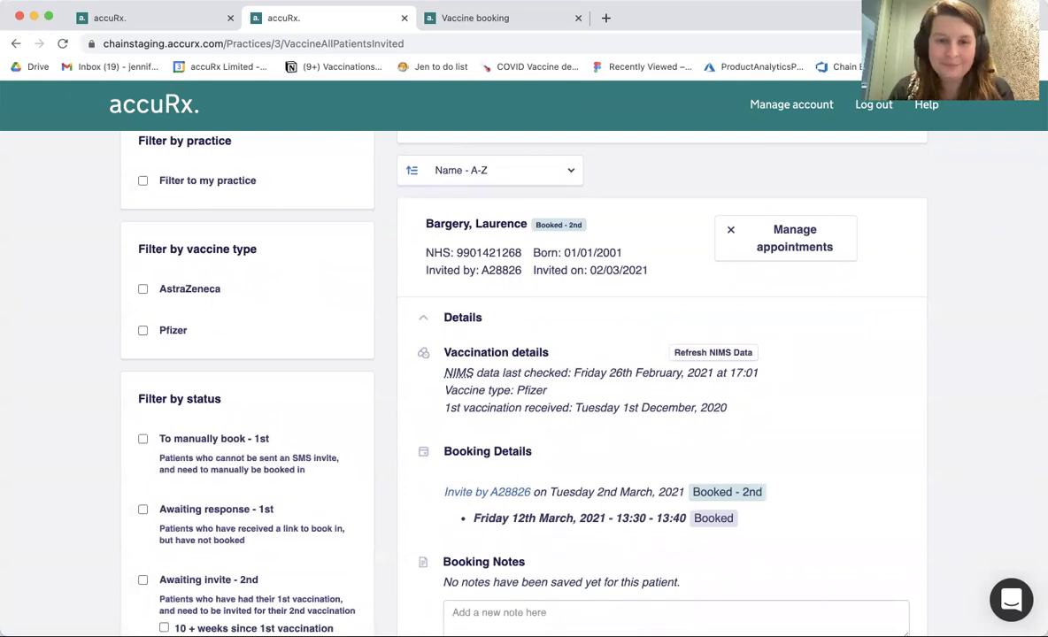
pyautogui.scroll(5, 302, 267)
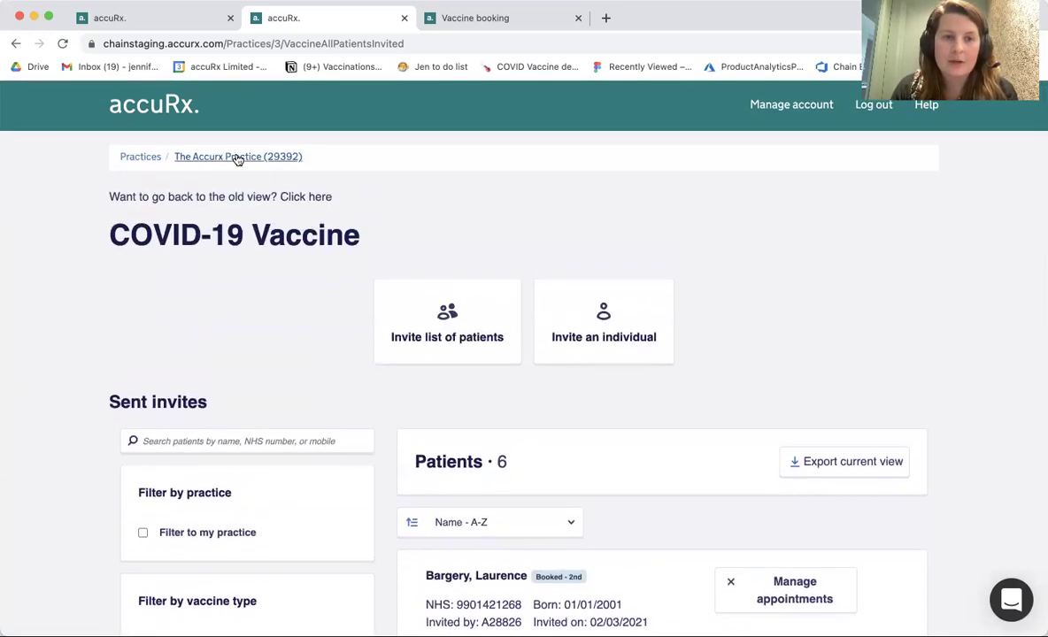
# - Return to The Accurx Practice (29392) page and open its Vaccine sessions set-up
pyautogui.click(238, 157)
pyautogui.click(155, 277)
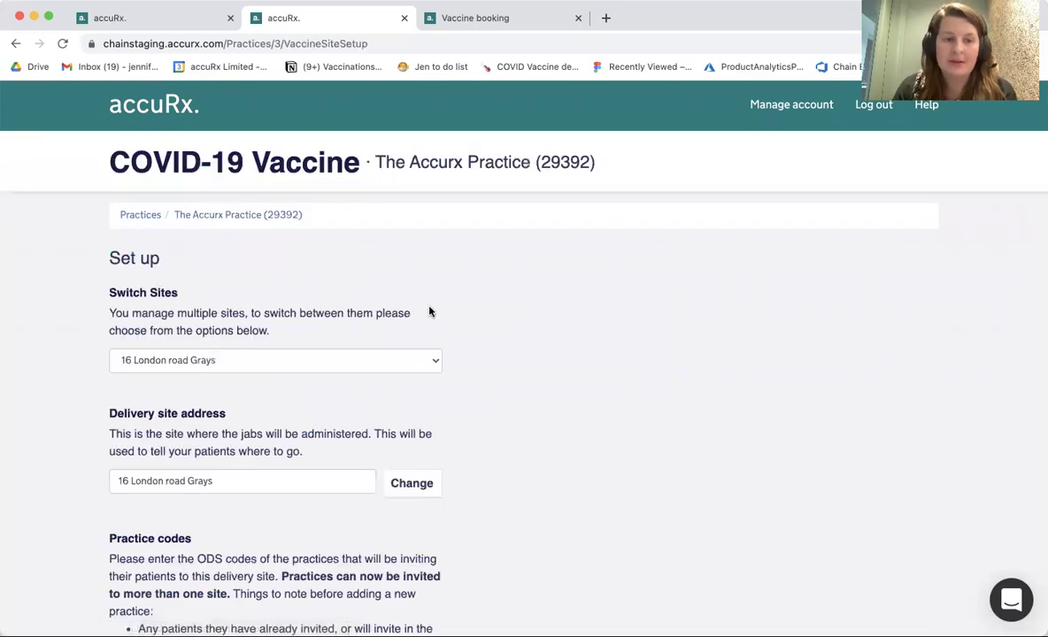
pyautogui.scroll(-3, 460, 328)
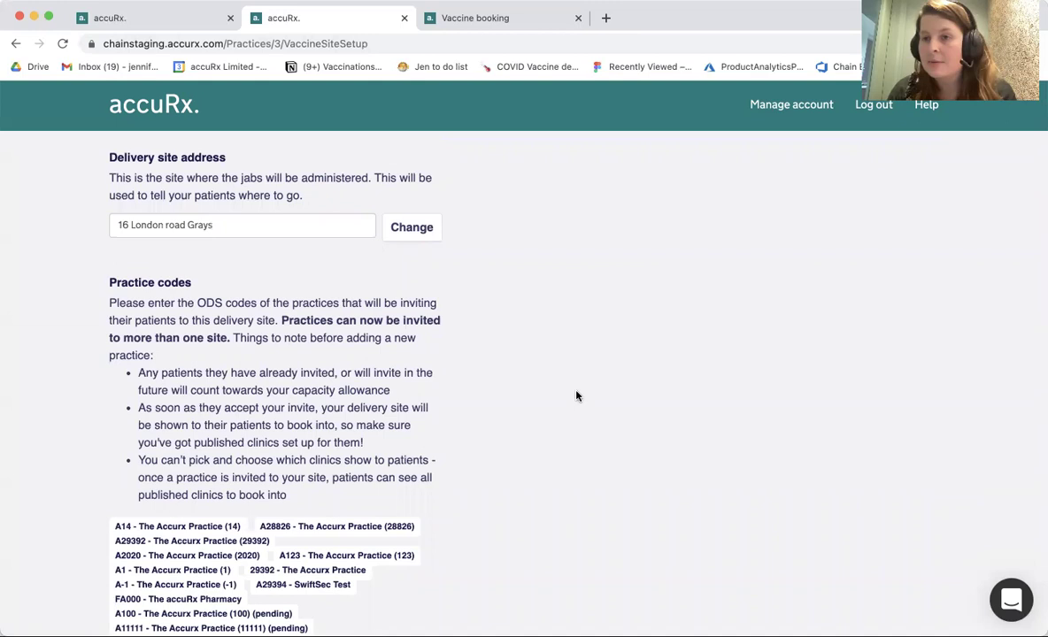
pyautogui.scroll(-10, 645, 390)
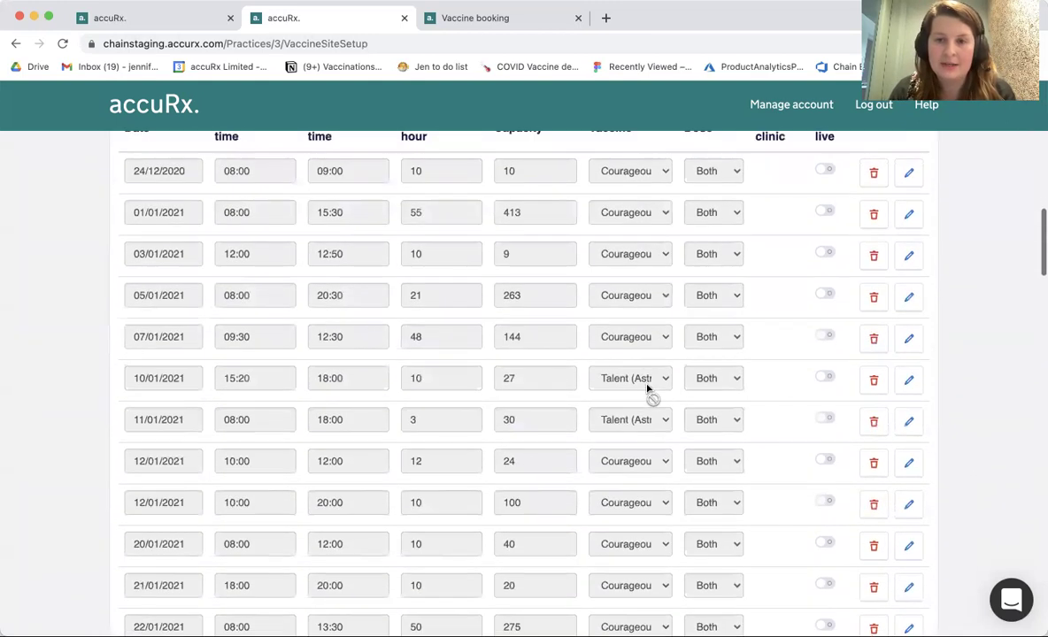
pyautogui.scroll(1, 731, 350)
pyautogui.scroll(3, 222, 341)
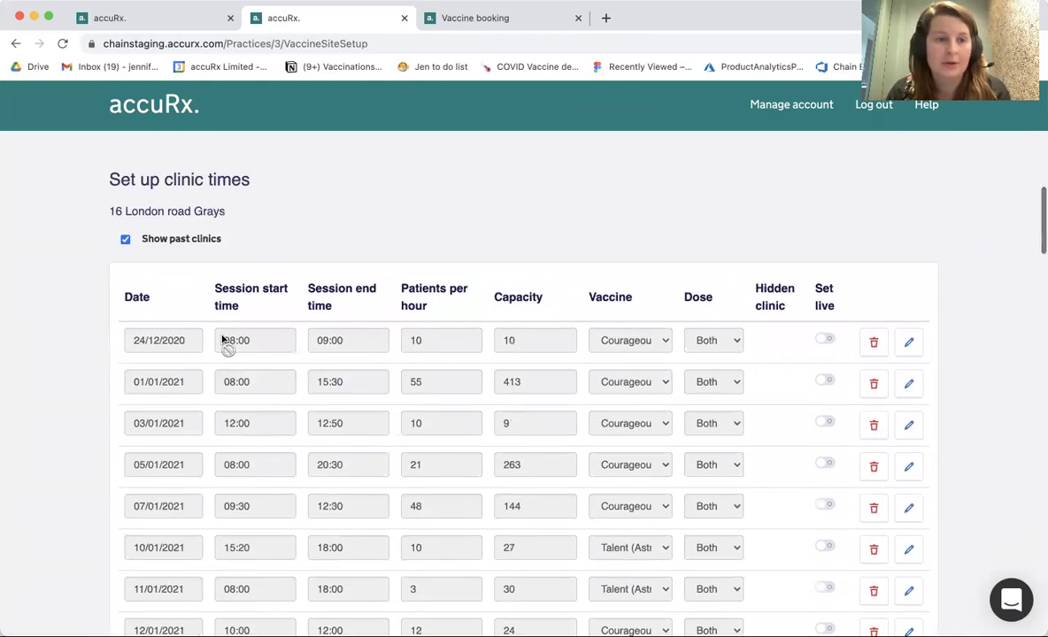
pyautogui.scroll(1, 222, 341)
# - Untick Show past clinics to list only upcoming clinic times for 16 London road Grays
pyautogui.click(127, 273)
pyautogui.scroll(-2, 242, 360)
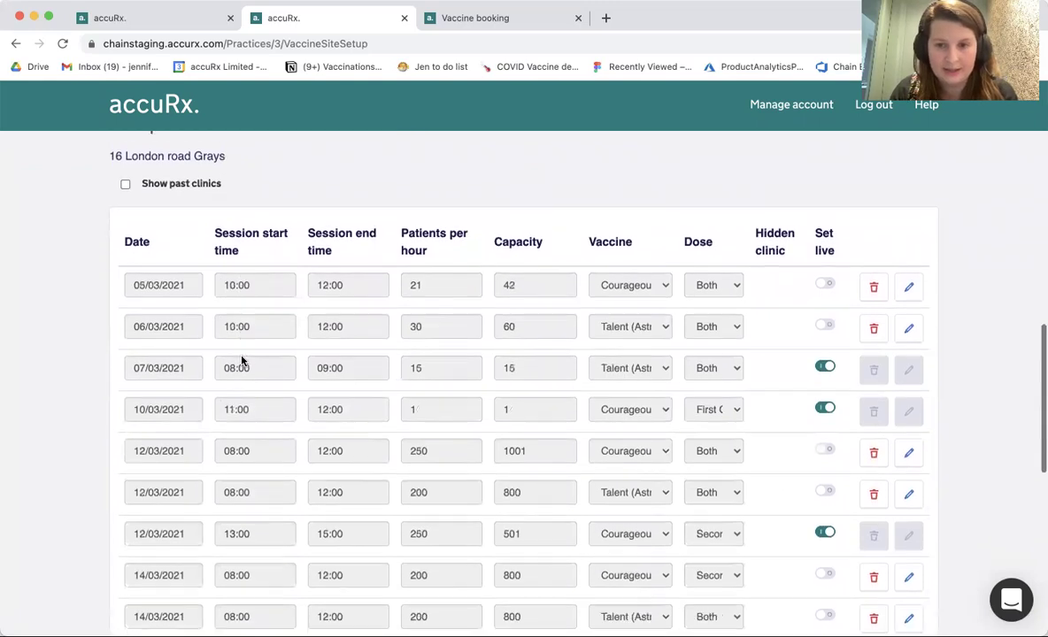
pyautogui.scroll(-2, 691, 426)
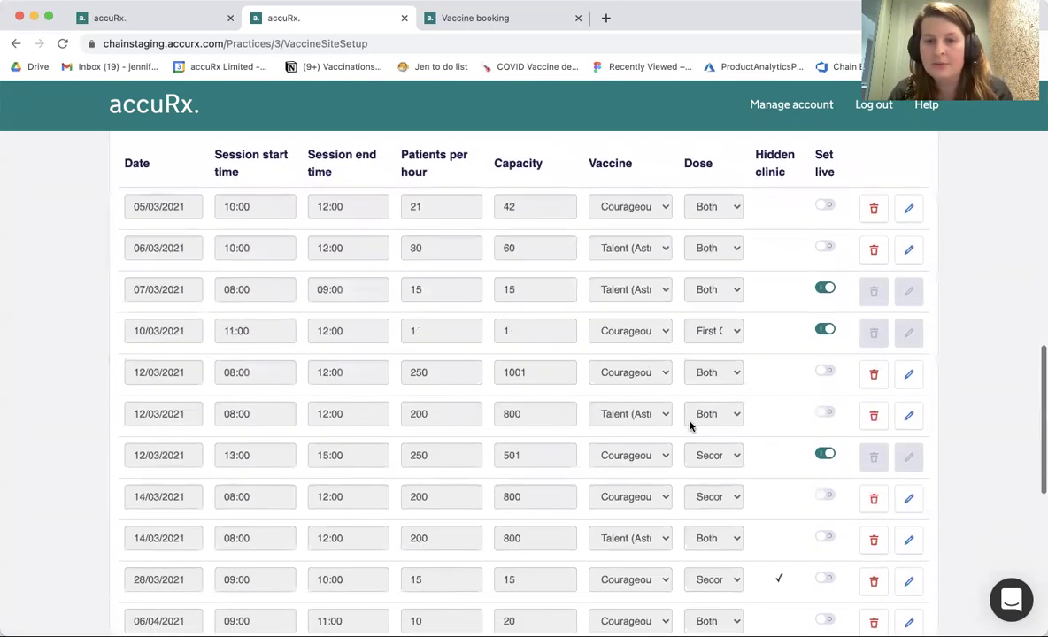
pyautogui.scroll(-2, 663, 217)
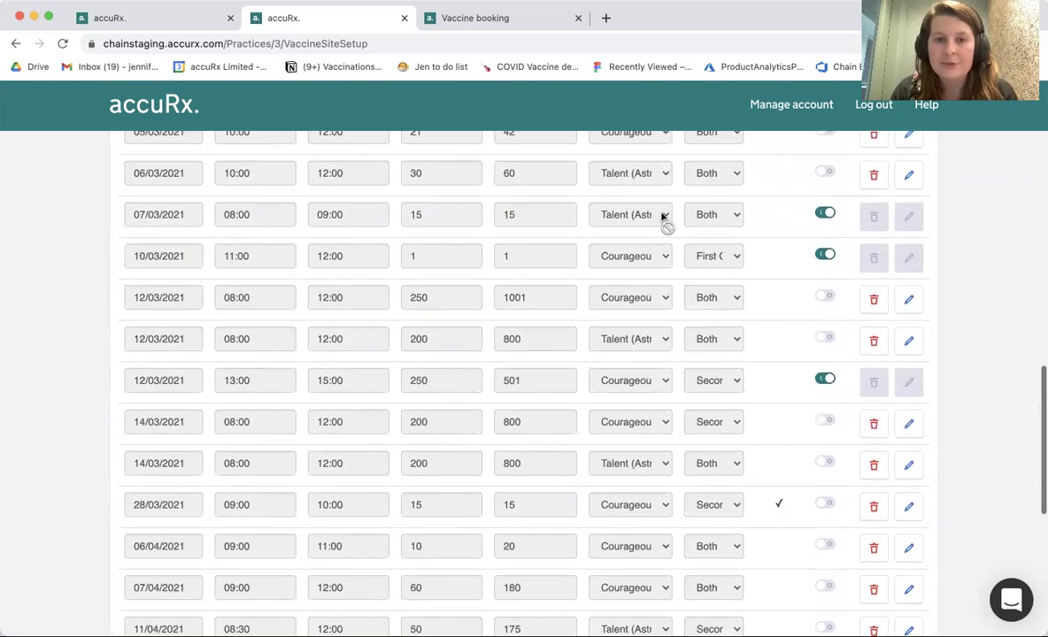
pyautogui.scroll(-5, 663, 217)
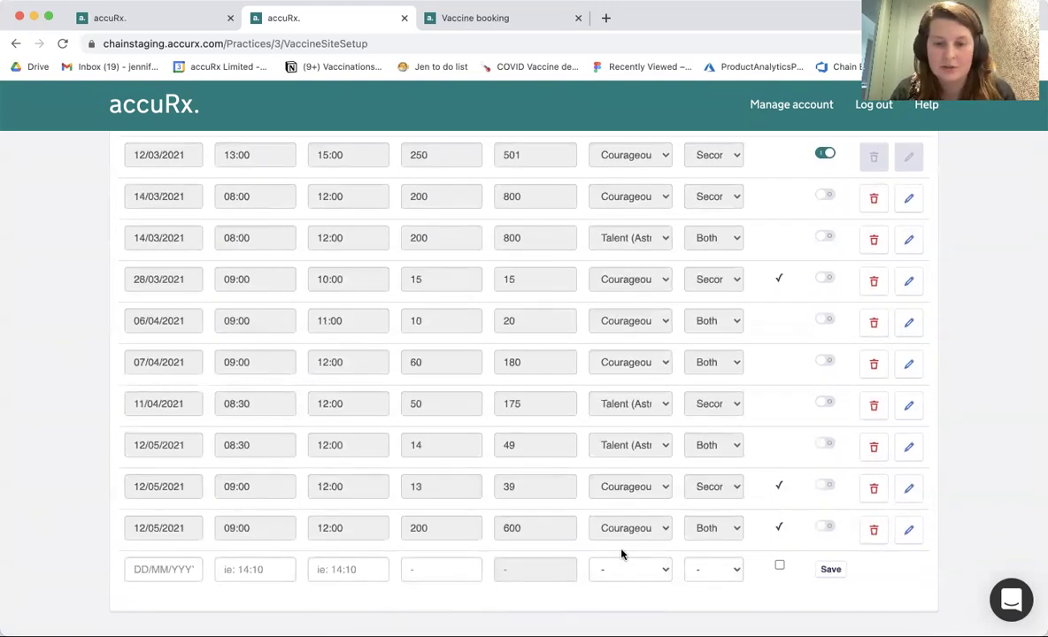
# - Set the Dose of the blank new-clinic row to Second Only, leaving Vaccine unchanged
pyautogui.click(664, 571)
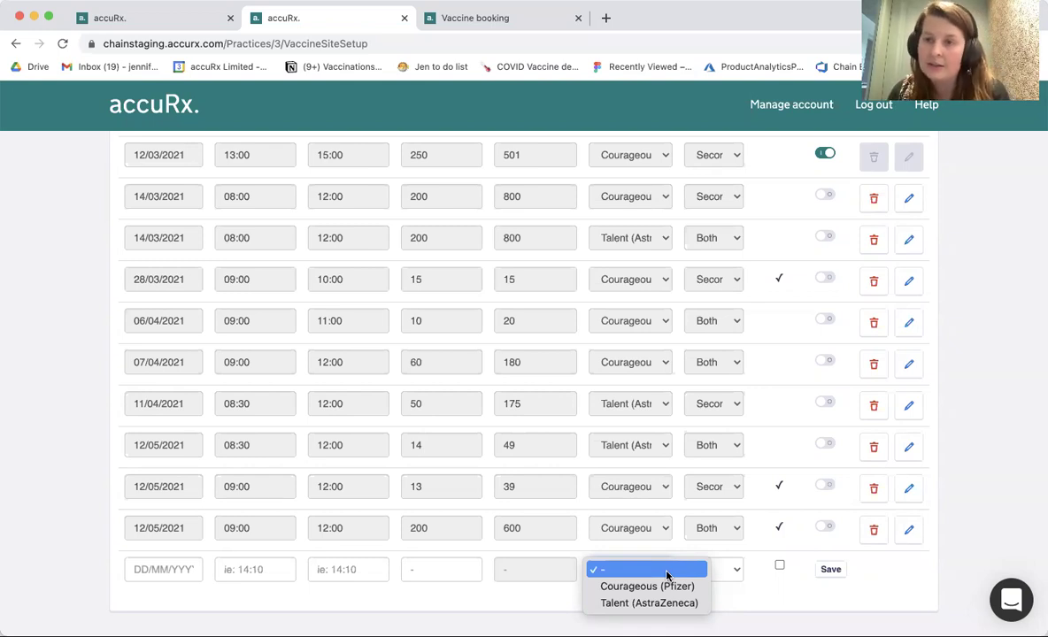
pyautogui.click(745, 573)
pyautogui.click(741, 572)
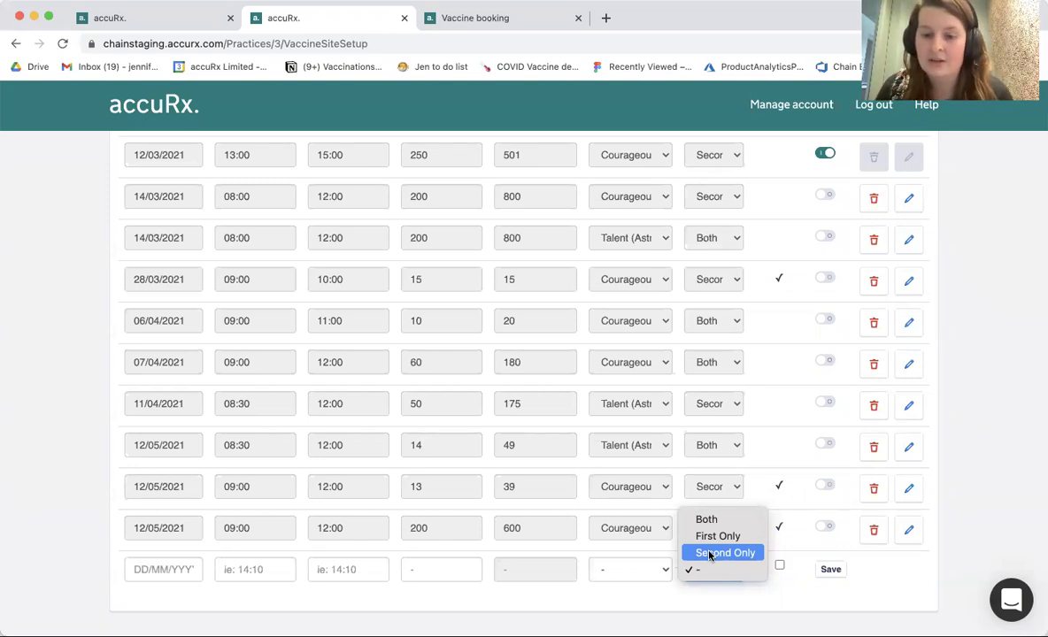
pyautogui.click(756, 597)
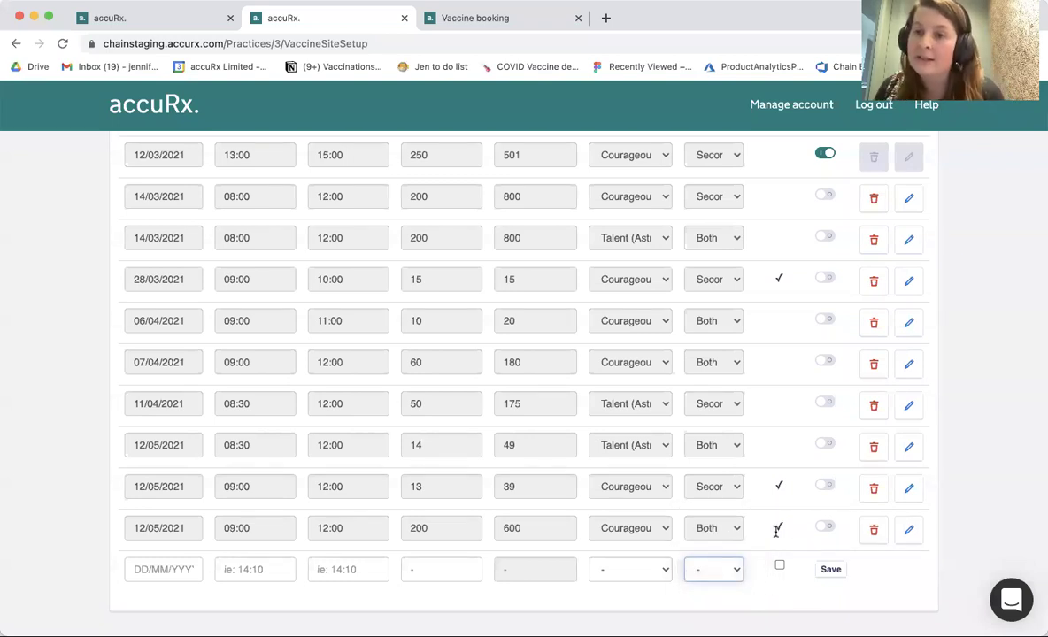
pyautogui.click(706, 566)
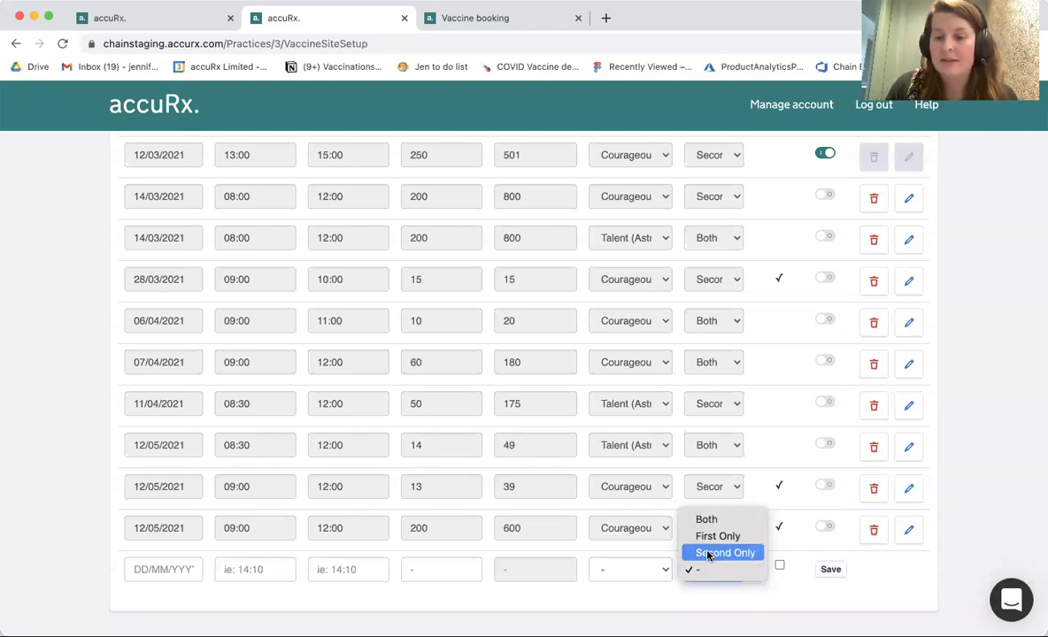
pyautogui.click(704, 554)
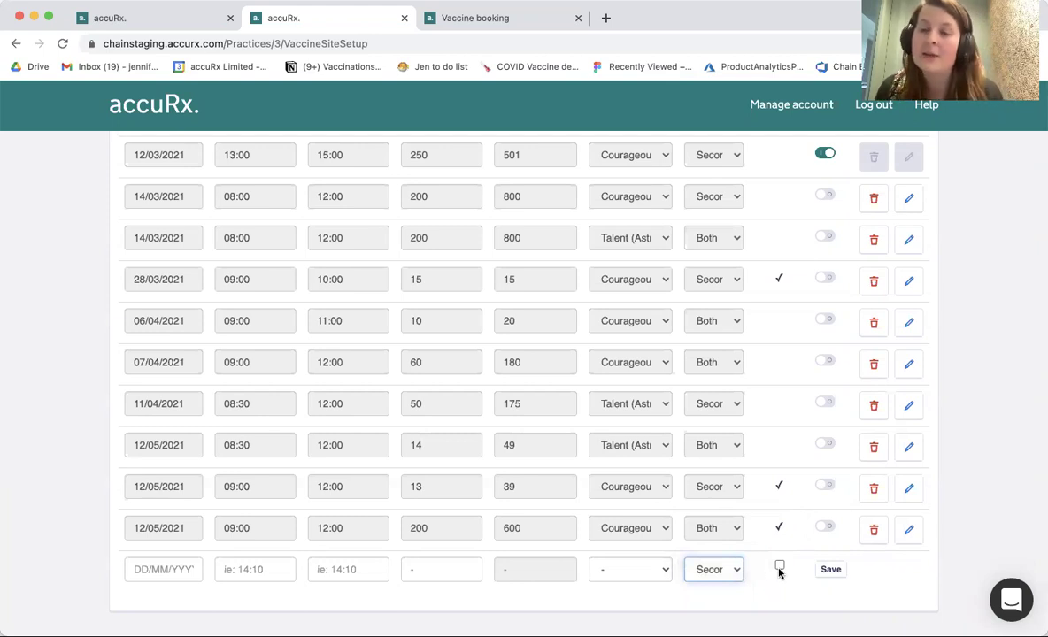